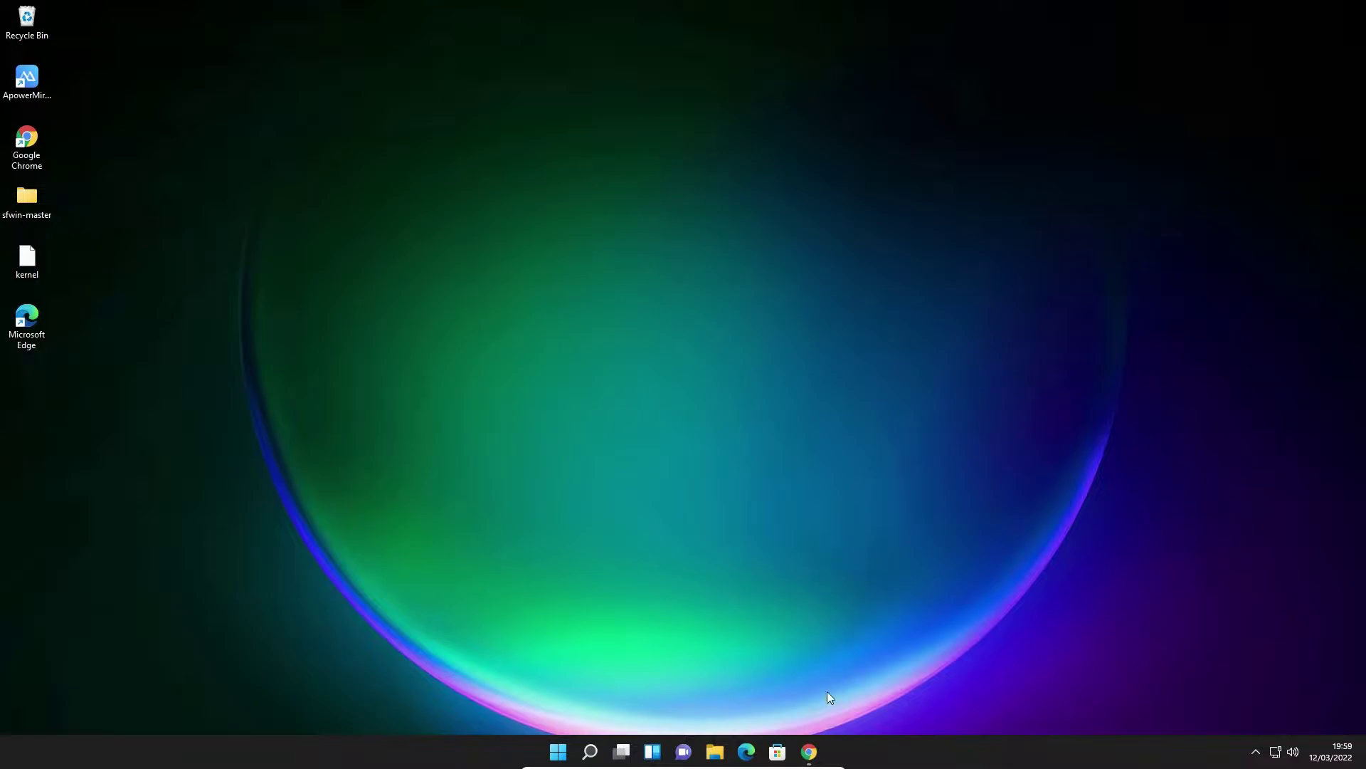
# Resubmit the 'ghostscript' Google search to load a fresh results page
pyautogui.click(810, 754)
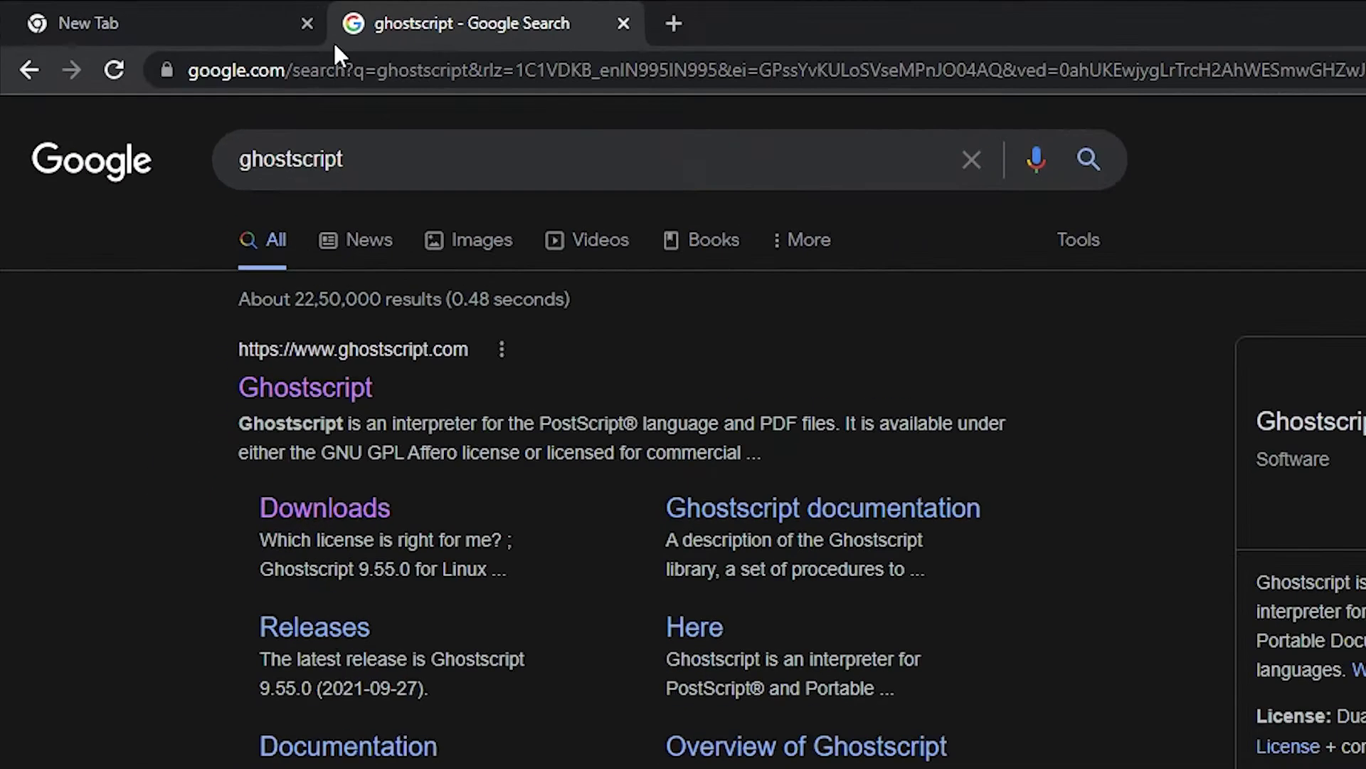
pyautogui.click(390, 175)
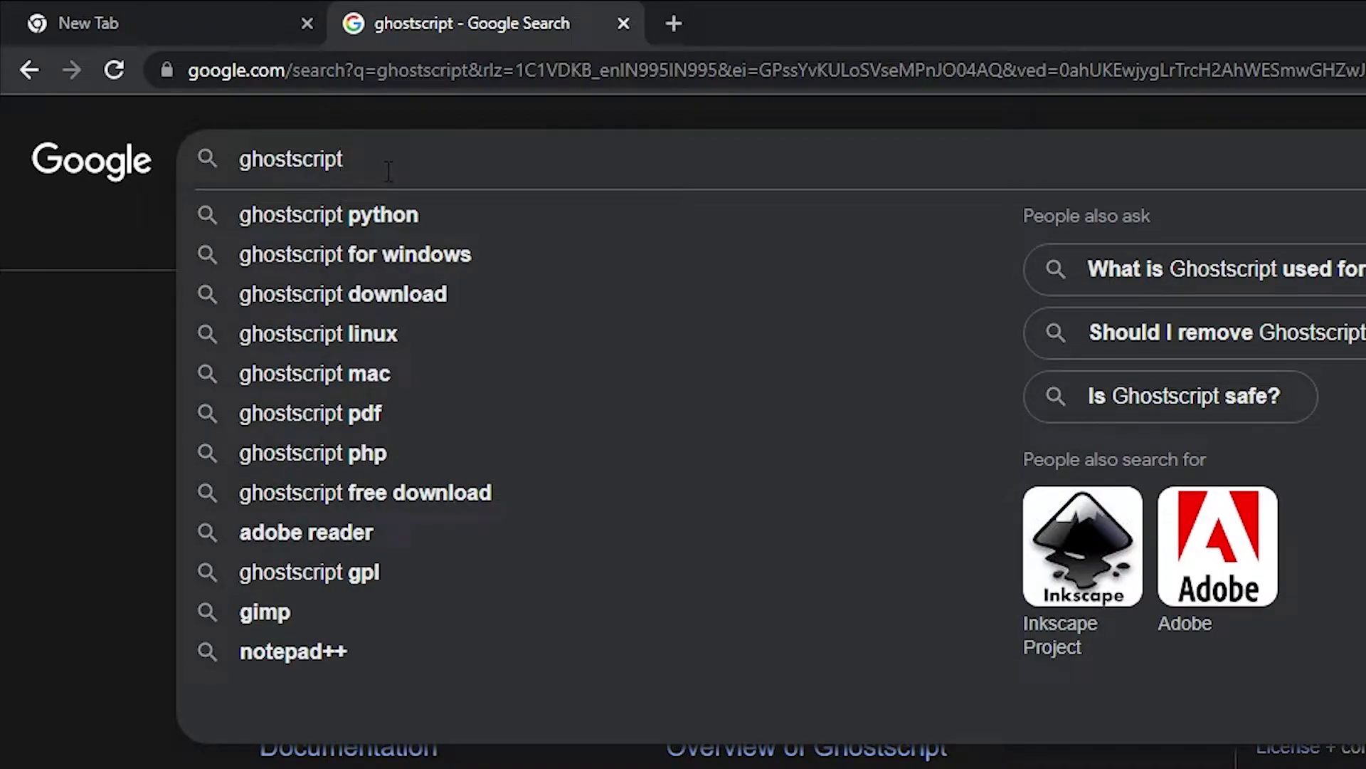
pyautogui.press('Return')
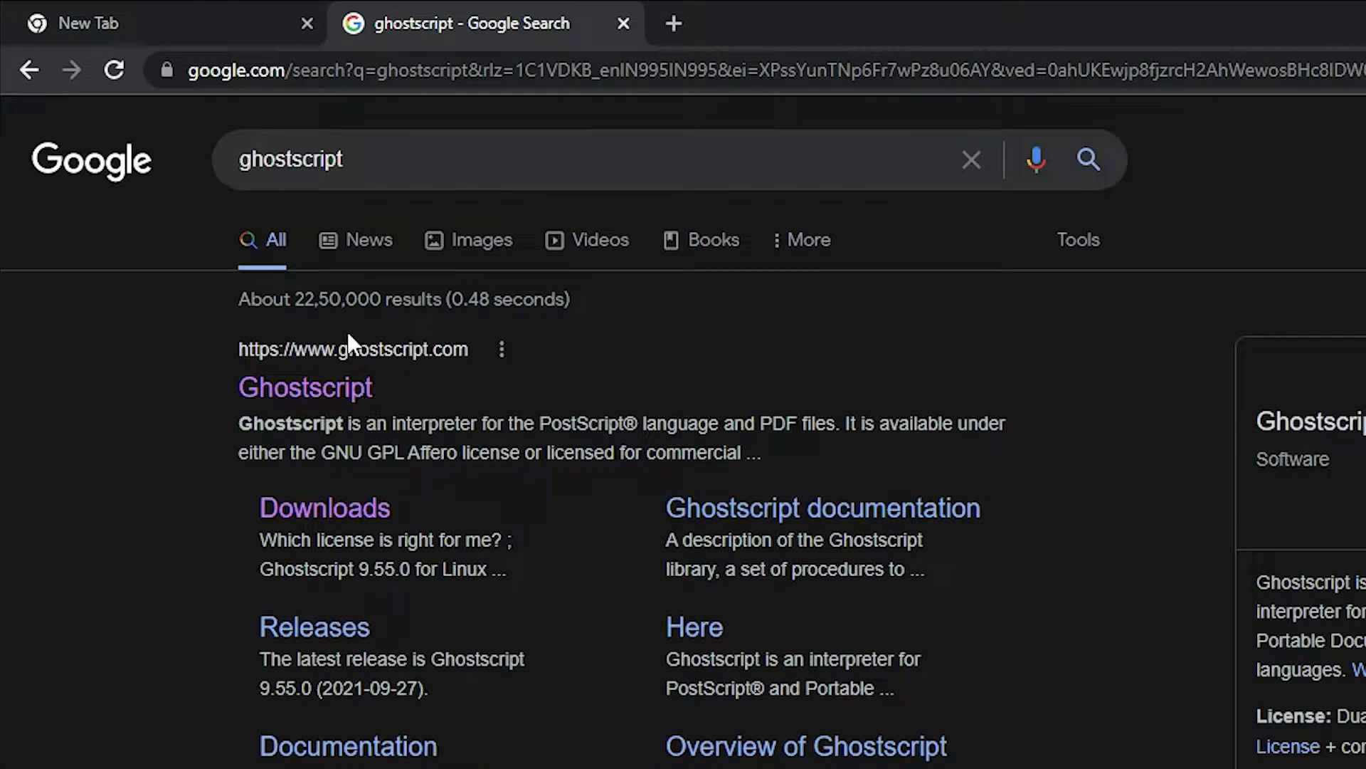
# Open the official Ghostscript result in a new tab and switch to it
pyautogui.rightClick(355, 356)
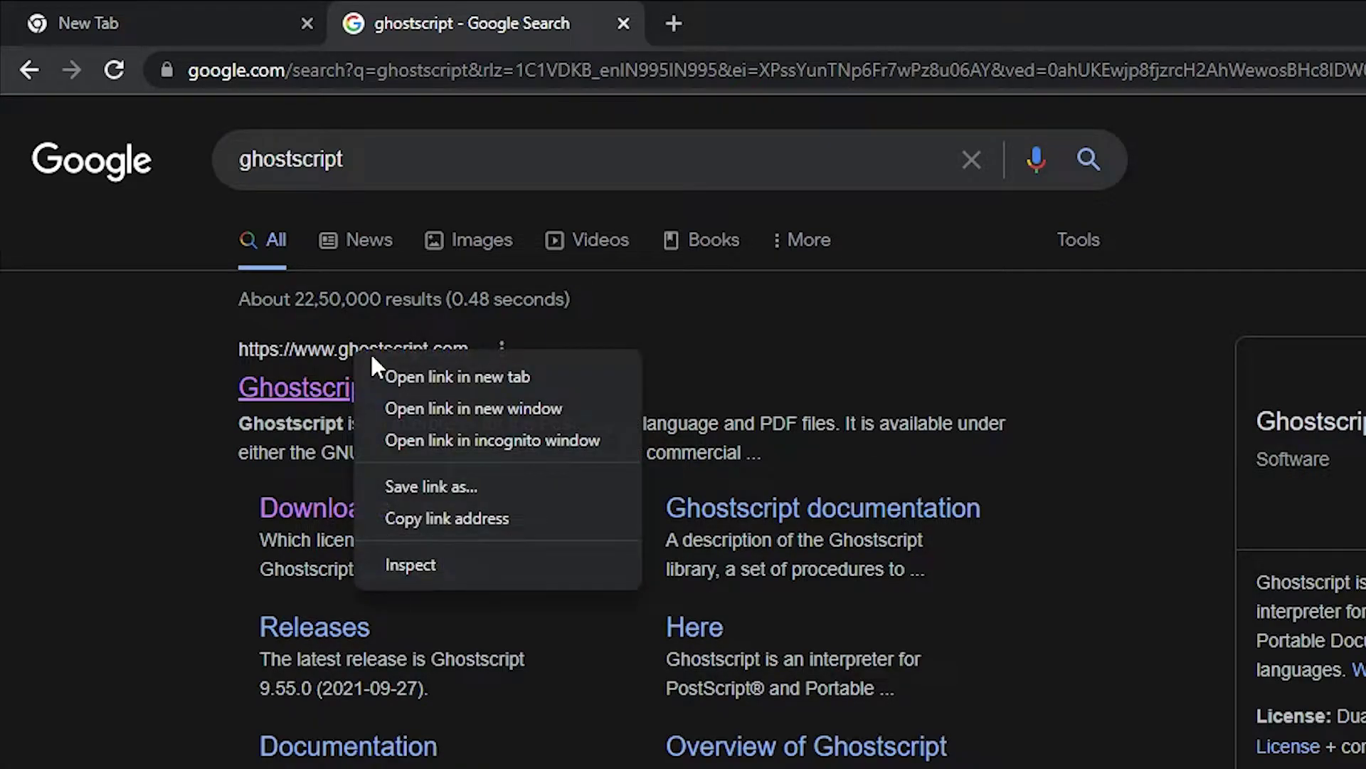
pyautogui.click(481, 384)
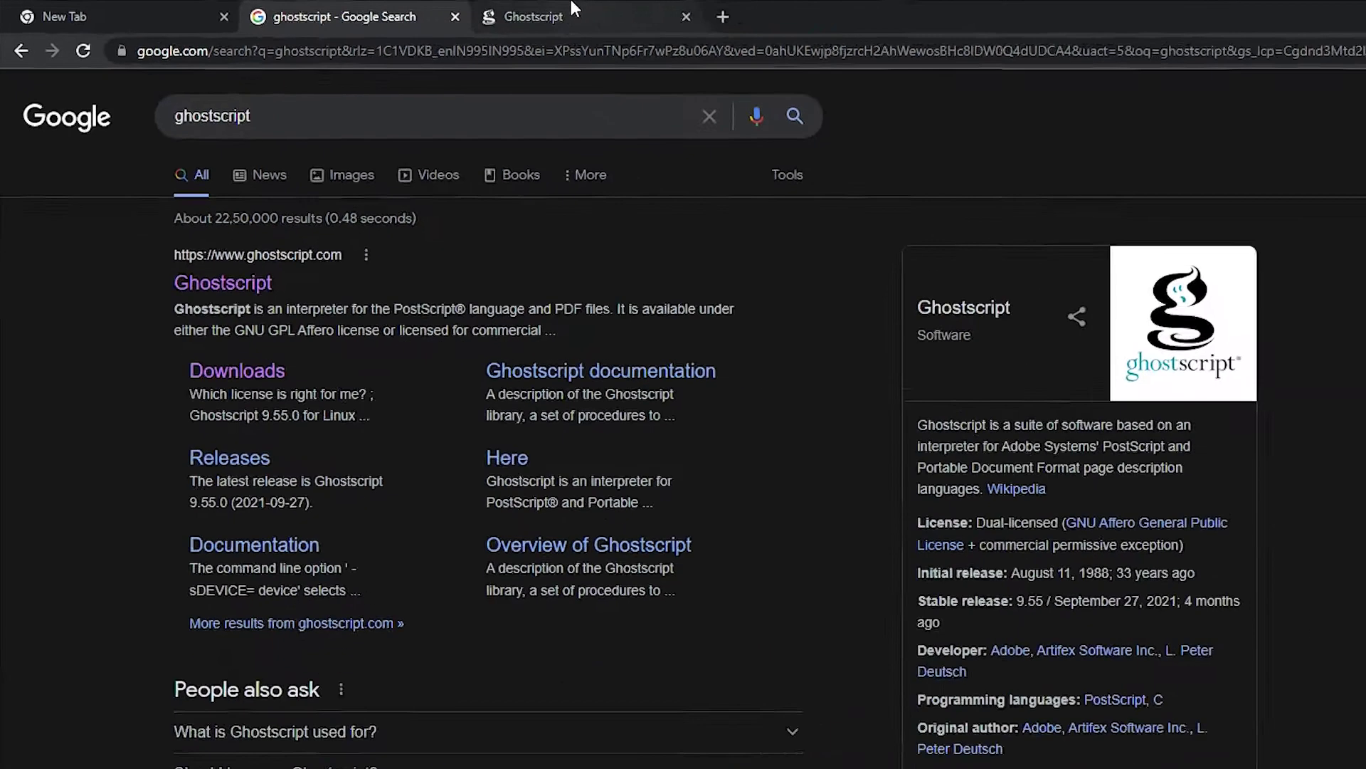
pyautogui.click(574, 10)
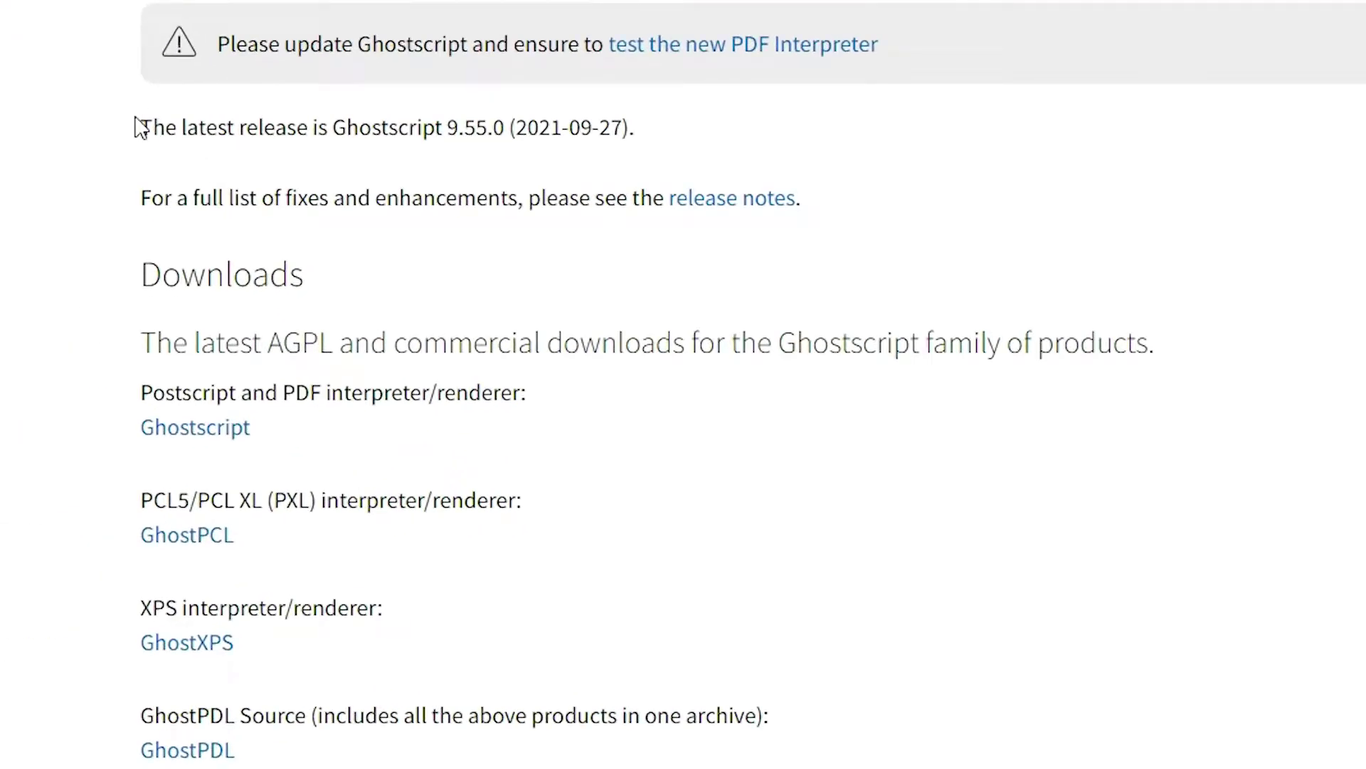
# Confirm 9.55.0 is the latest Ghostscript release and go to the Downloads page
pyautogui.moveTo(235, 295); pyautogui.dragTo(417, 294)
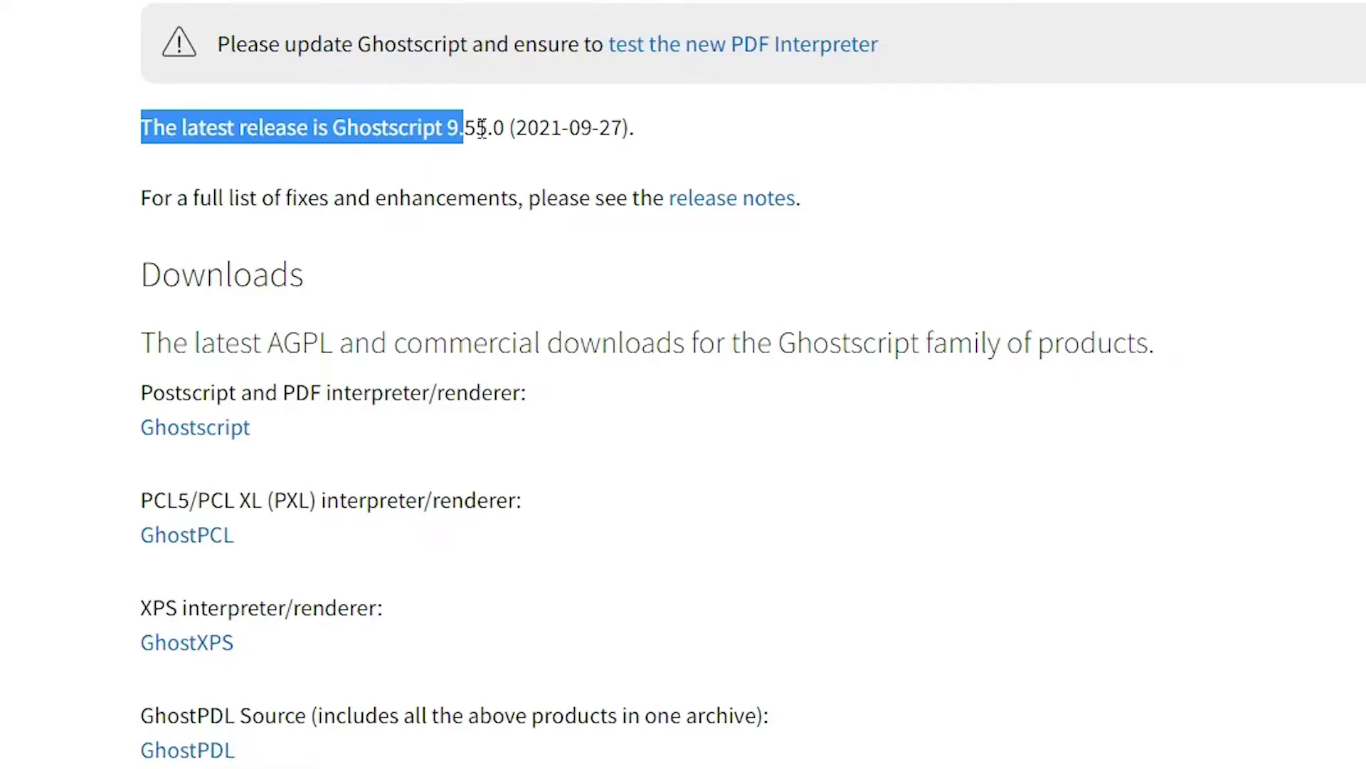
pyautogui.click(477, 129)
pyautogui.moveTo(446, 127); pyautogui.dragTo(486, 131)
pyautogui.click(448, 126)
pyautogui.click(343, 128)
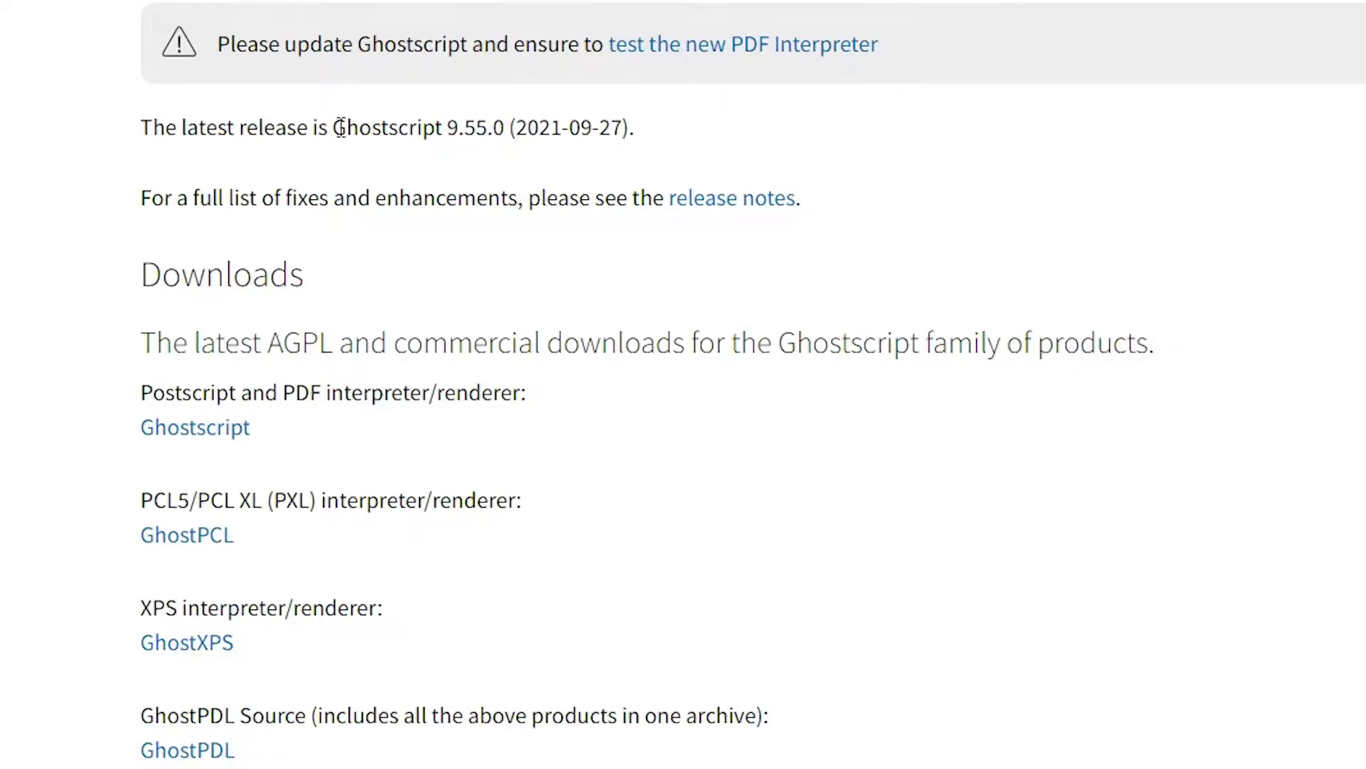
pyautogui.doubleClick(342, 128)
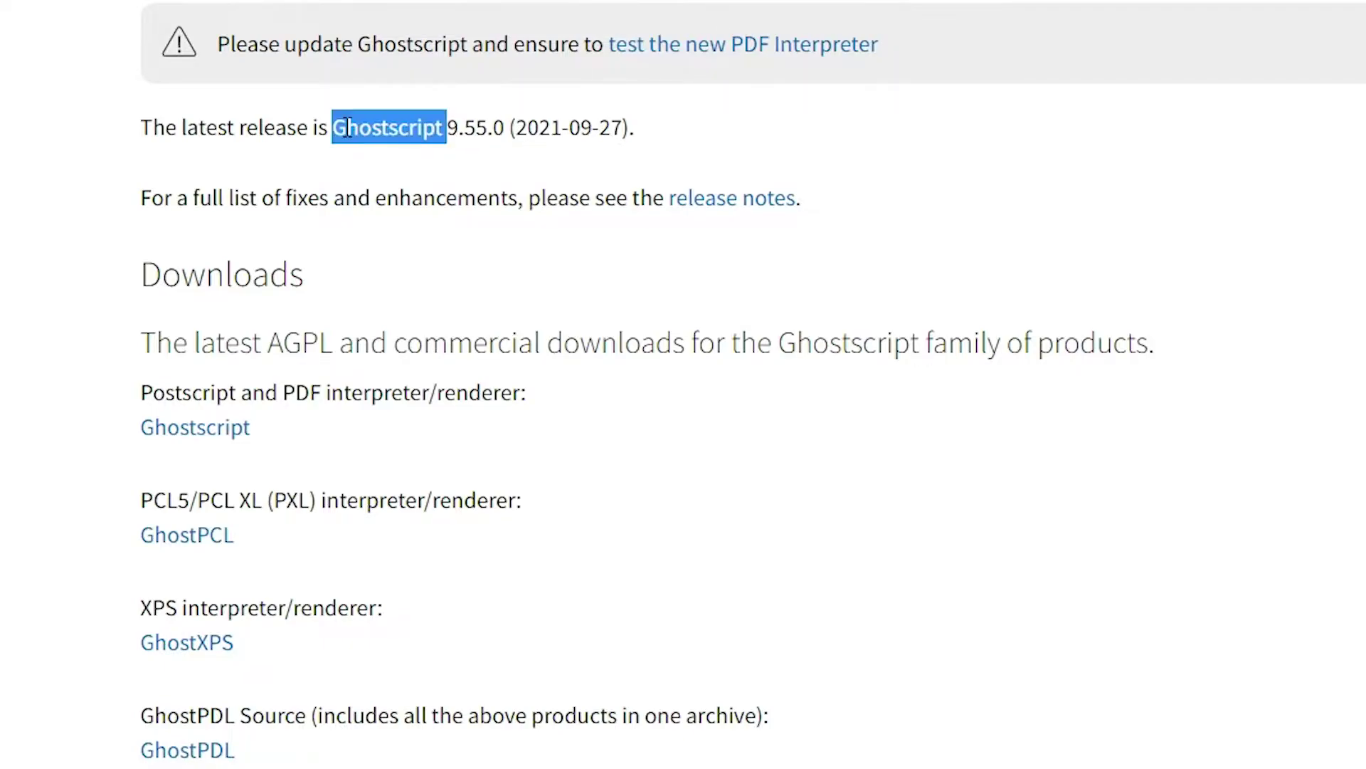
pyautogui.click(205, 431)
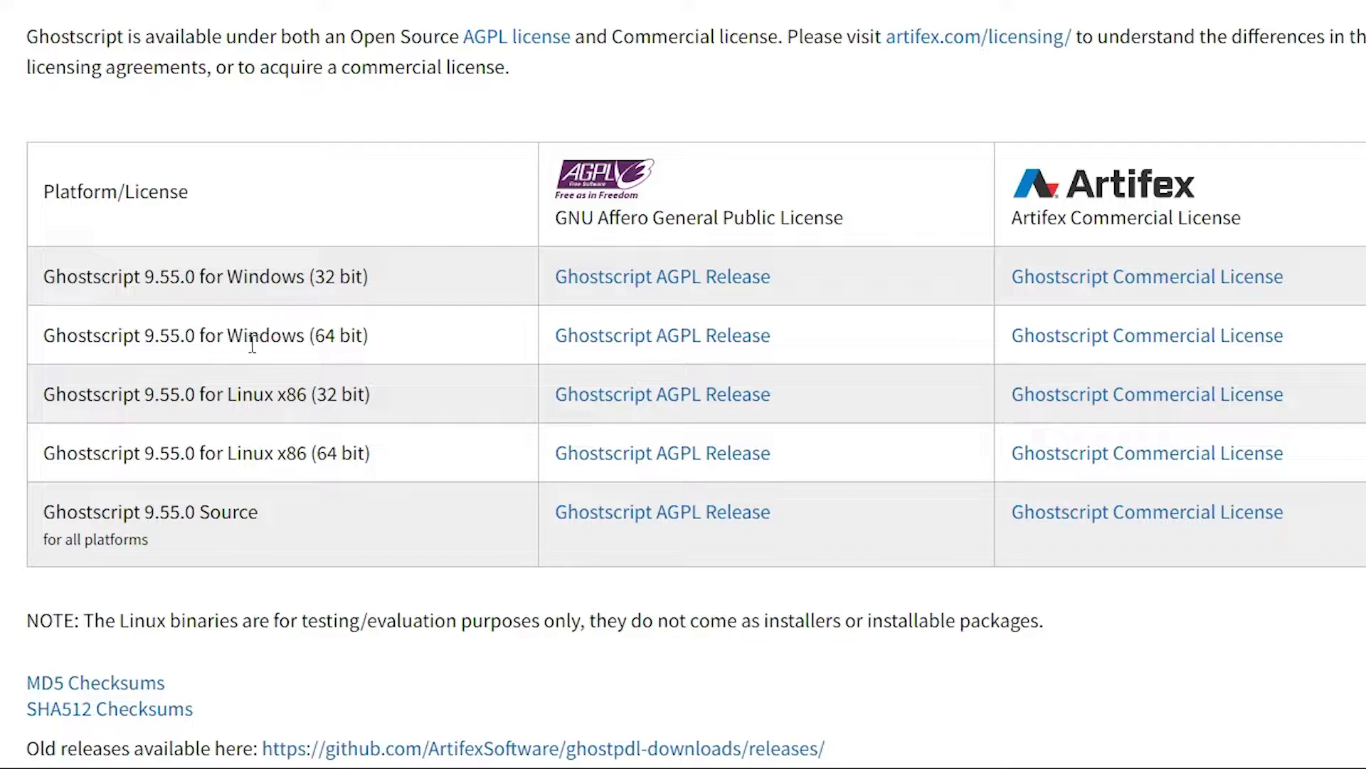
# Download gs9550w64.exe, the Ghostscript 9.55.0 Windows (64 bit) AGPL release
pyautogui.moveTo(53, 335); pyautogui.dragTo(380, 343)
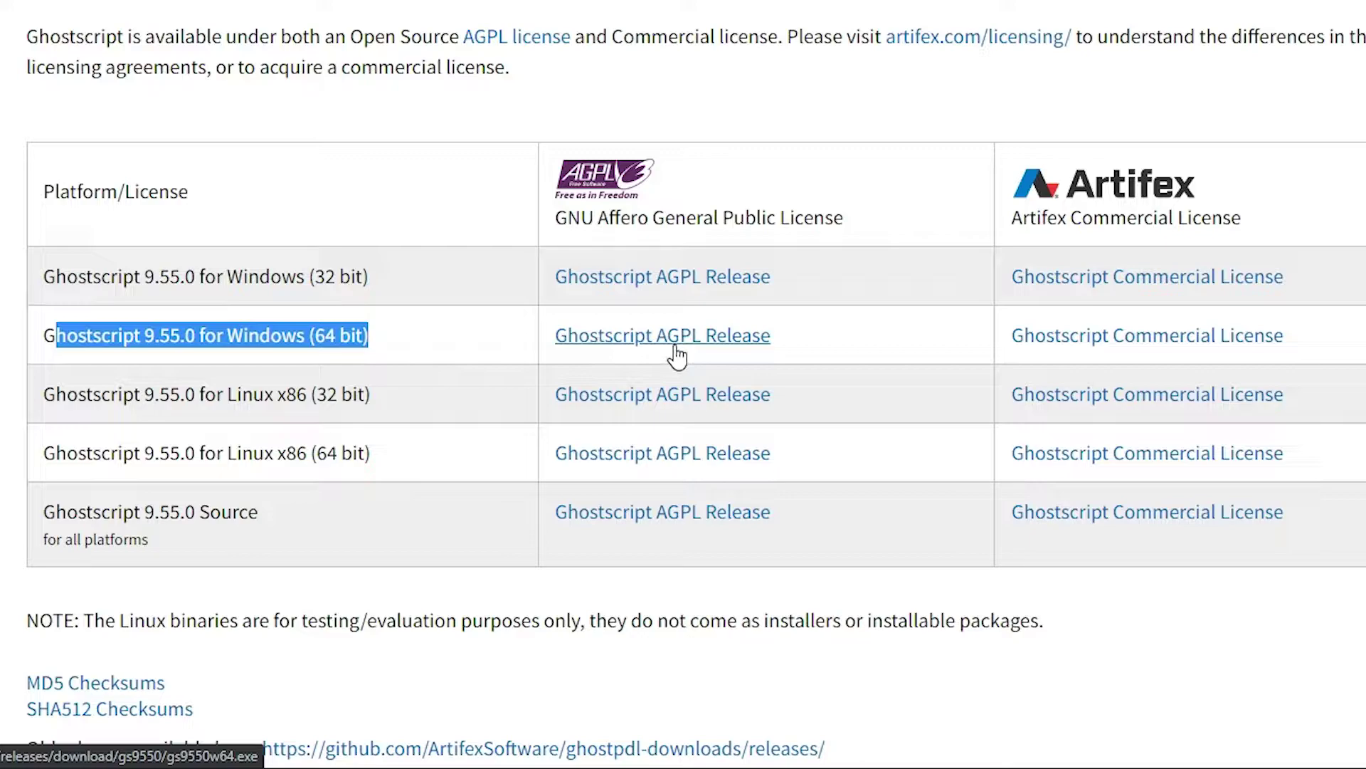
pyautogui.click(740, 351)
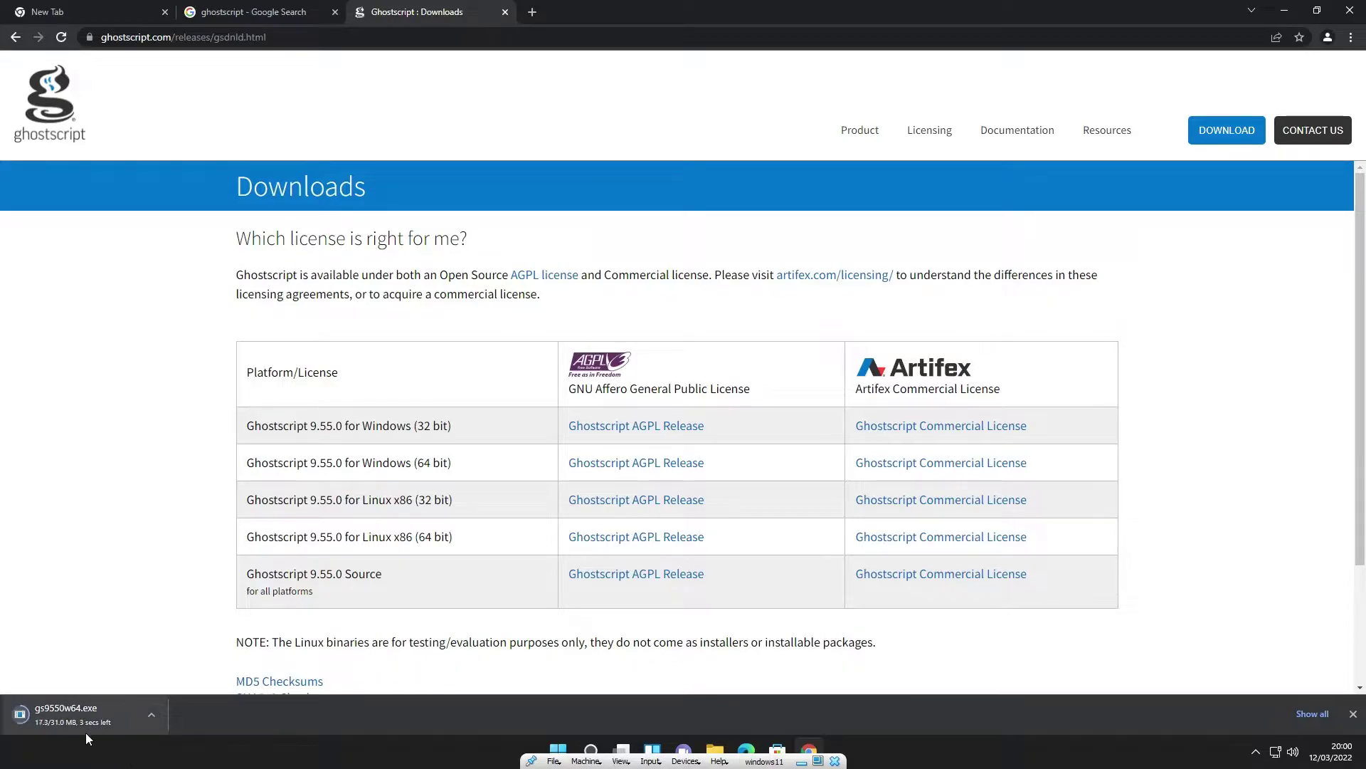
# Clear old entries from Chrome's downloads list and show gs9550w64.exe in its folder
pyautogui.click(1312, 713)
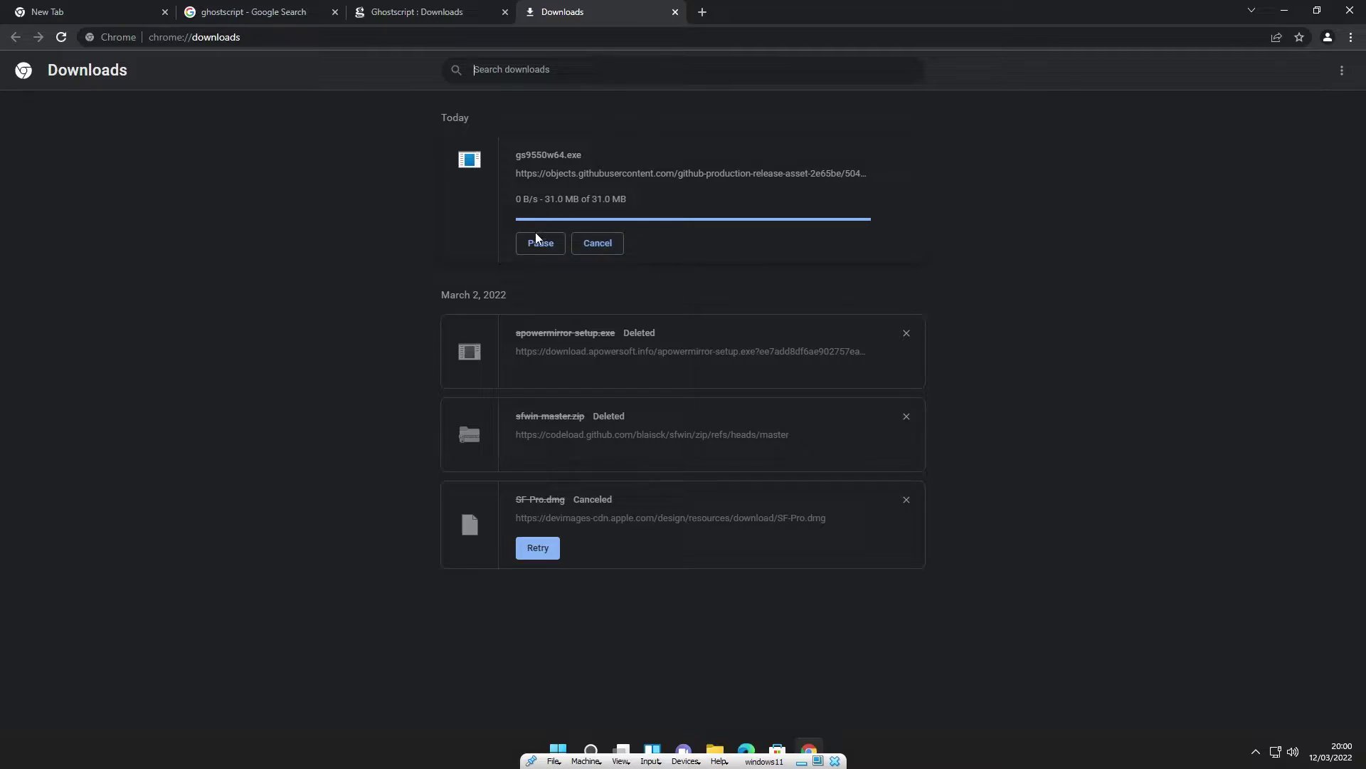
pyautogui.click(906, 297)
pyautogui.click(906, 297)
pyautogui.click(905, 297)
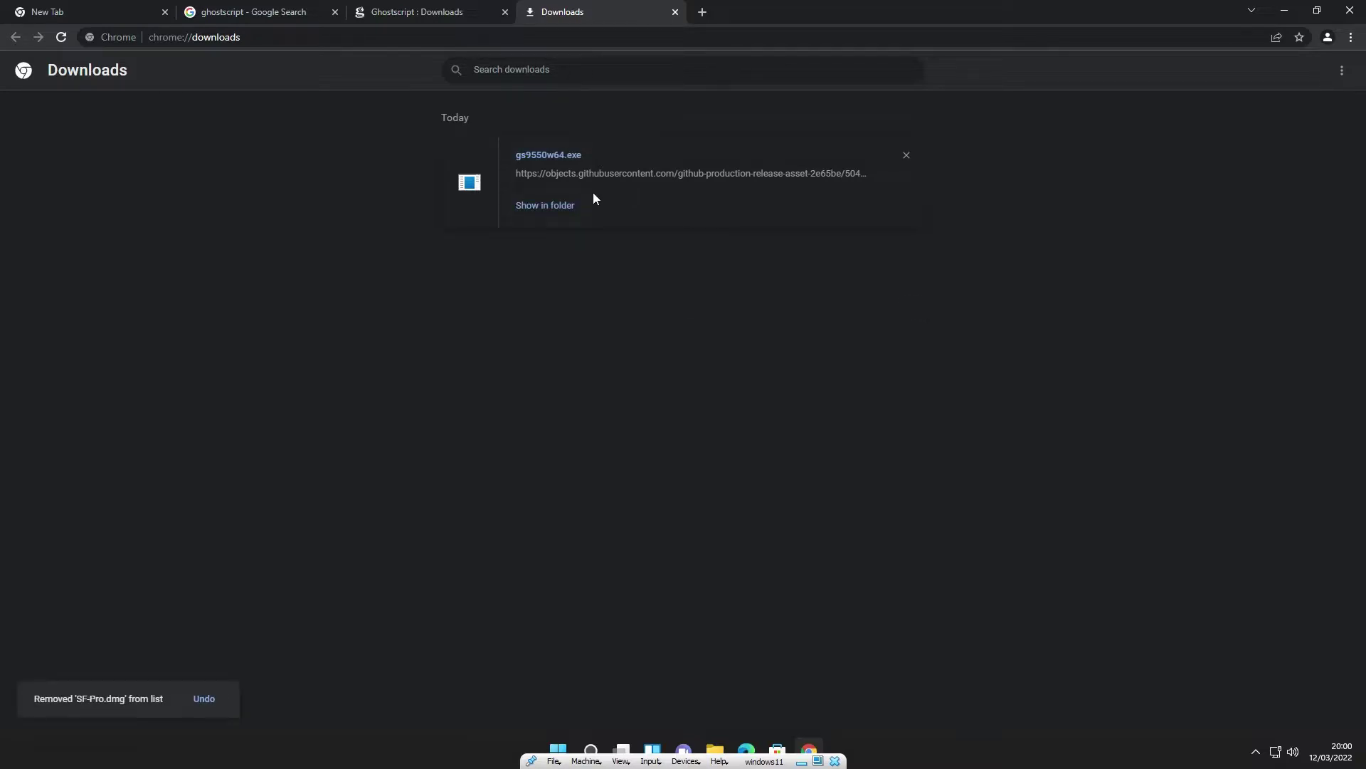
pyautogui.click(527, 206)
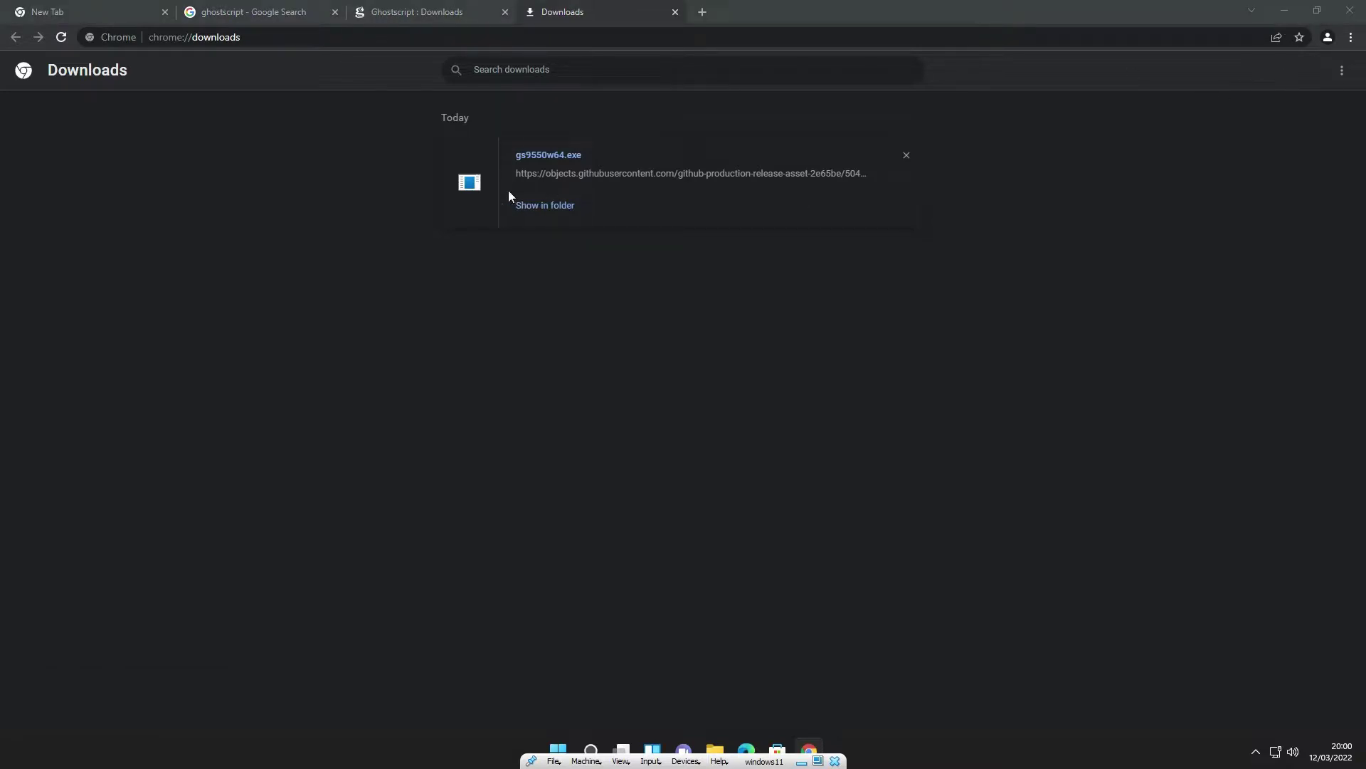
# Move the gs9550w64 installer from the Downloads folder onto the desktop
pyautogui.click(1288, 8)
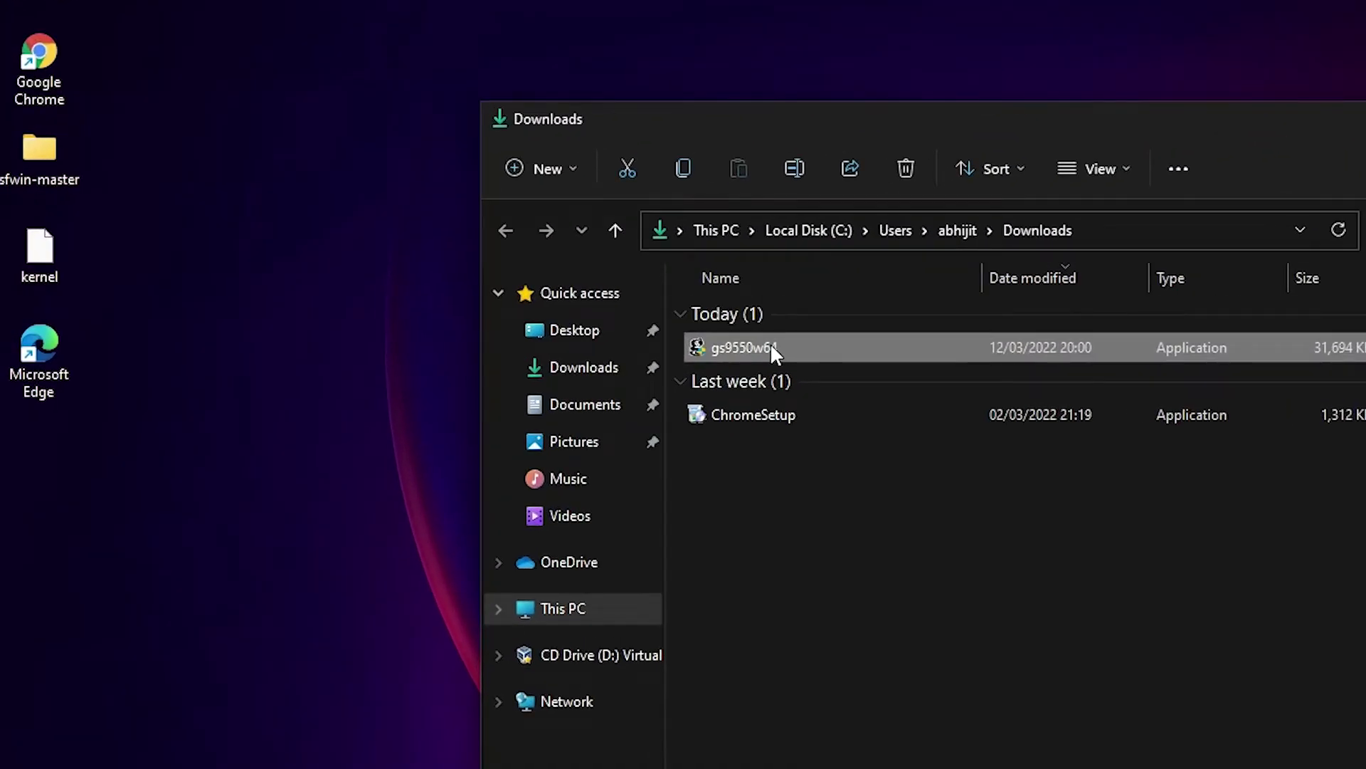
pyautogui.moveTo(475, 319); pyautogui.dragTo(265, 317)
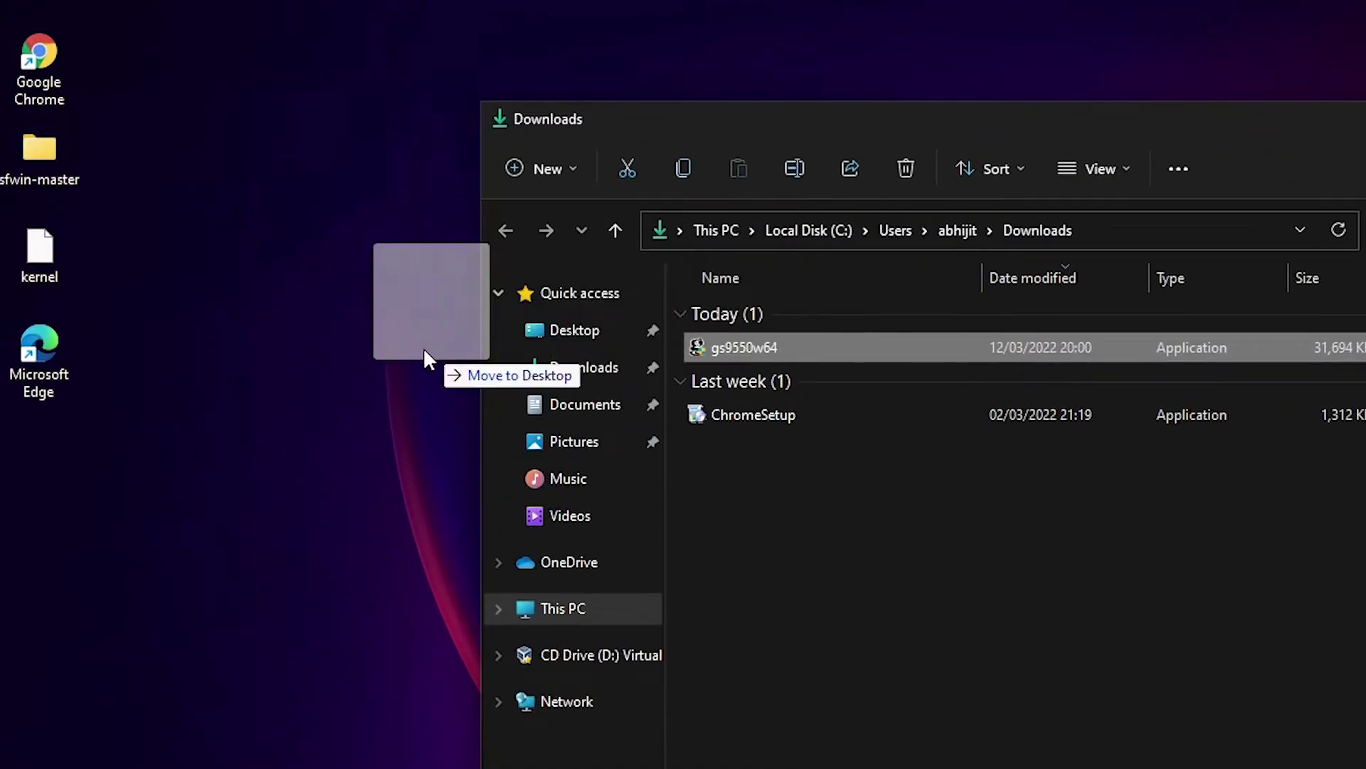
pyautogui.moveTo(424, 347); pyautogui.dragTo(363, 360)
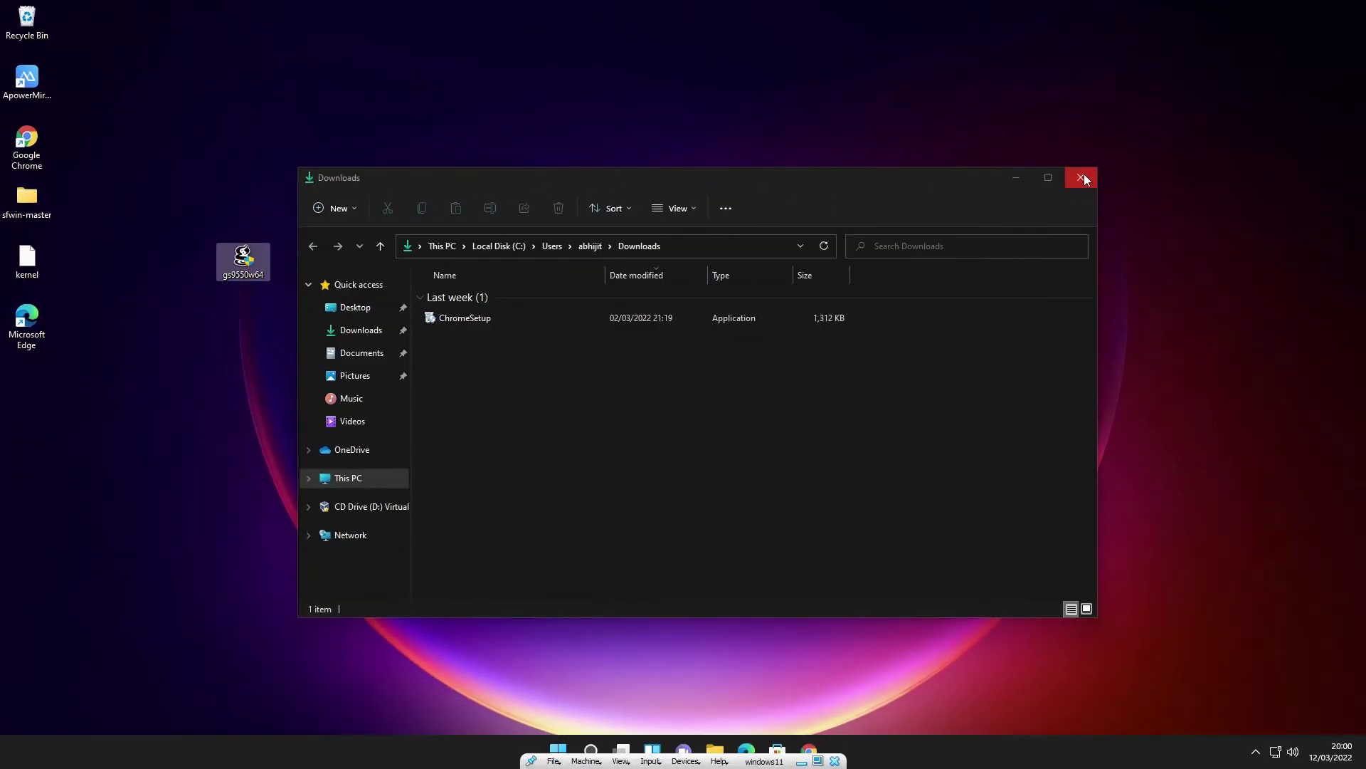
pyautogui.click(1083, 178)
pyautogui.moveTo(231, 265); pyautogui.dragTo(176, 319)
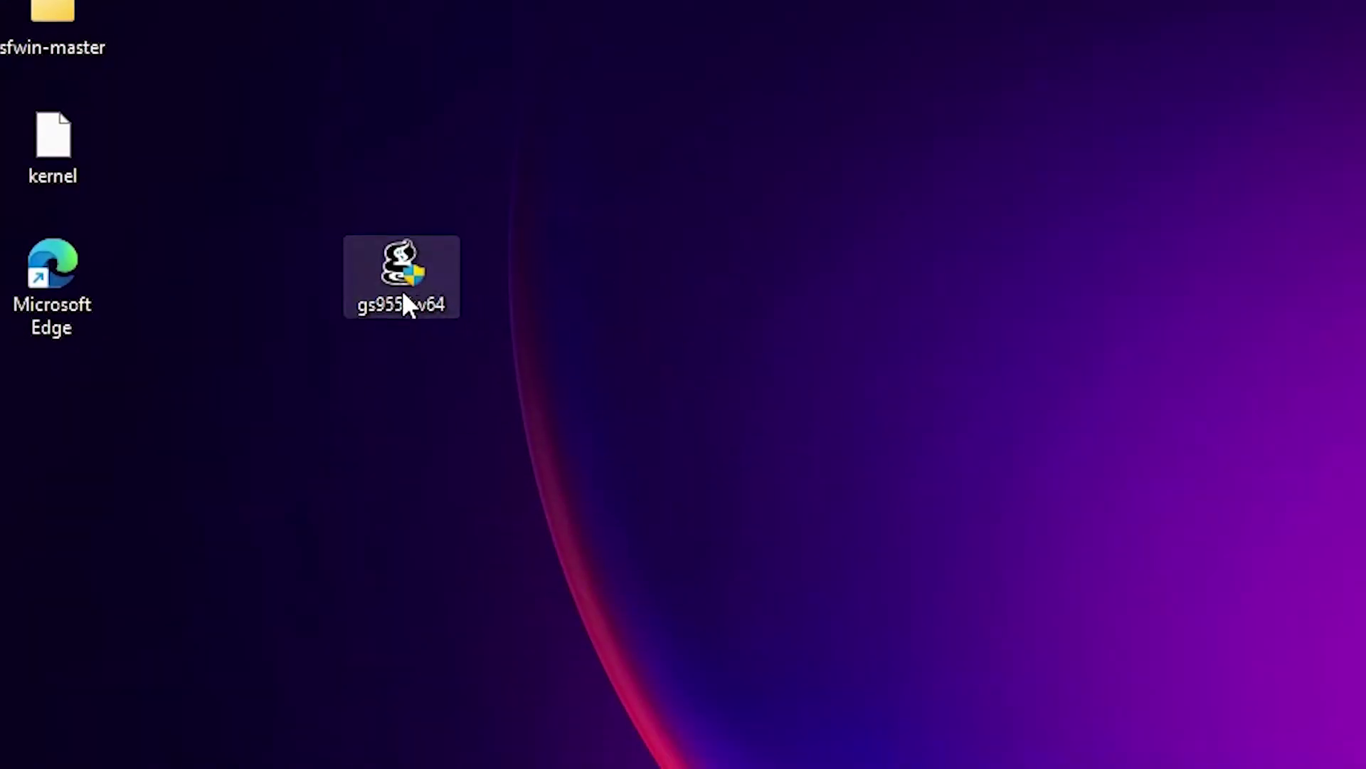
# Unblock the gs9550w64 installer in its file Properties and apply the change
pyautogui.rightClick(403, 294)
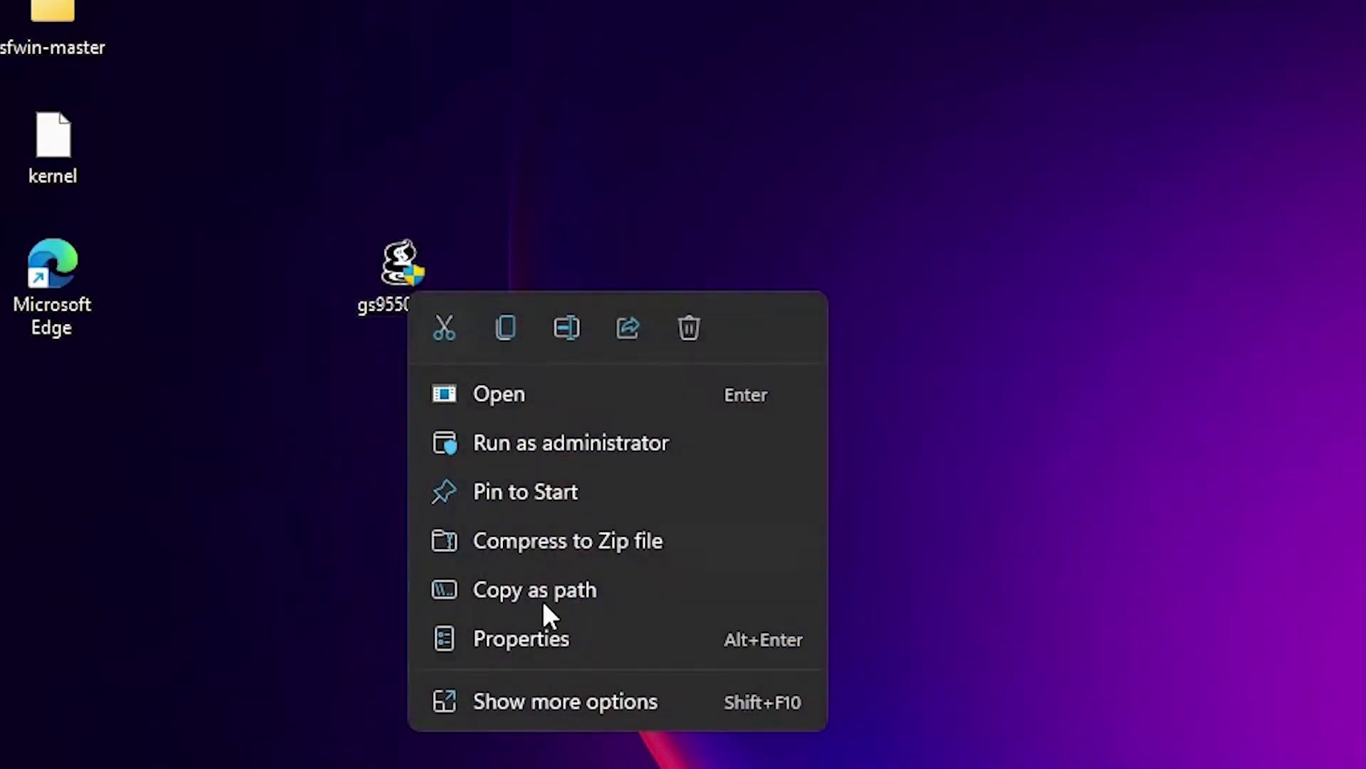
pyautogui.click(484, 630)
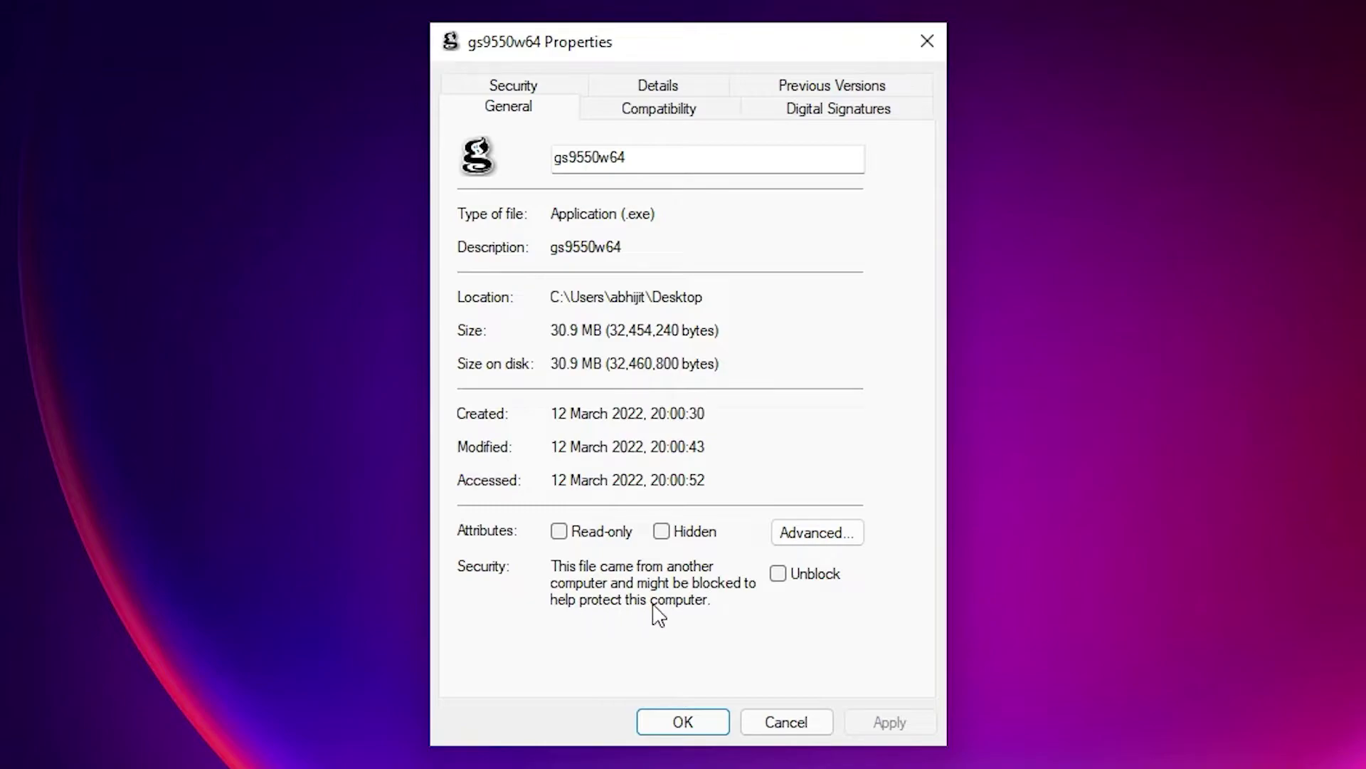
pyautogui.click(788, 579)
pyautogui.click(902, 724)
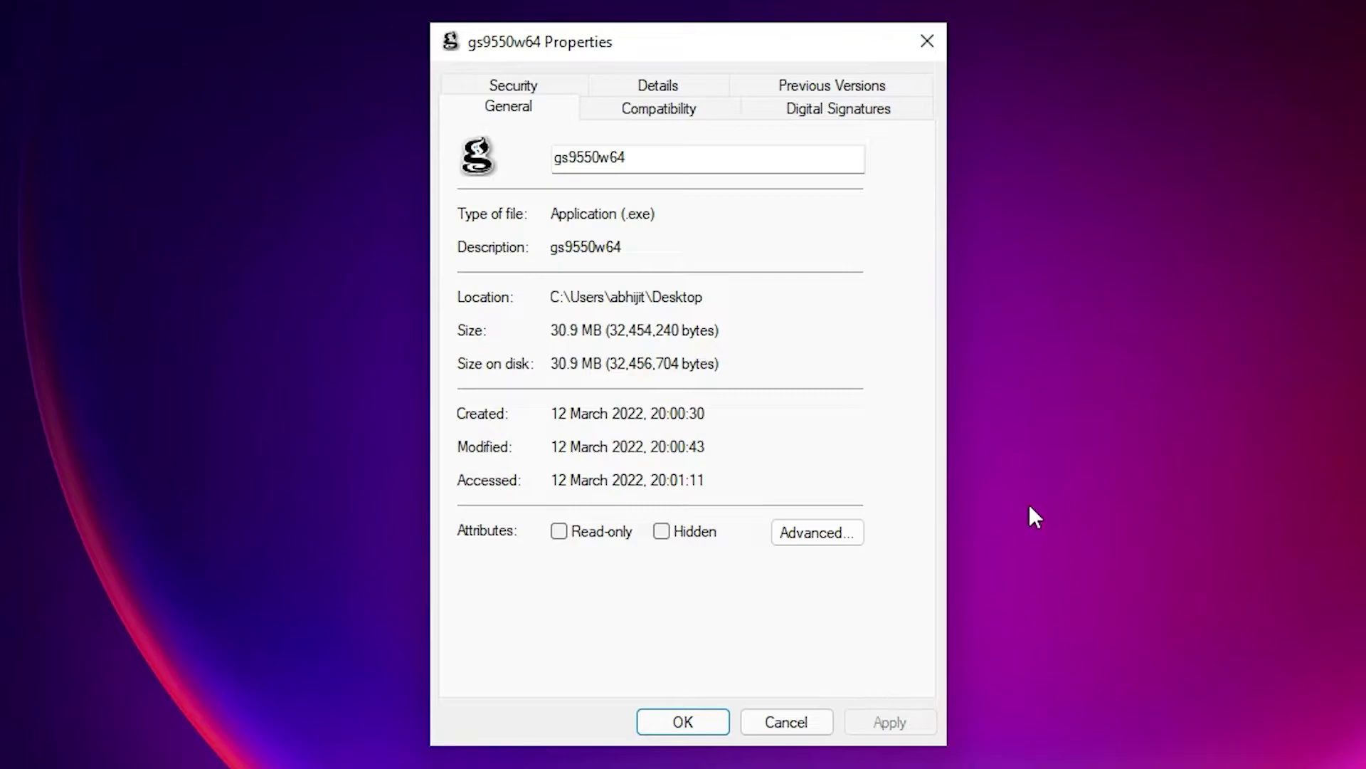
pyautogui.click(703, 731)
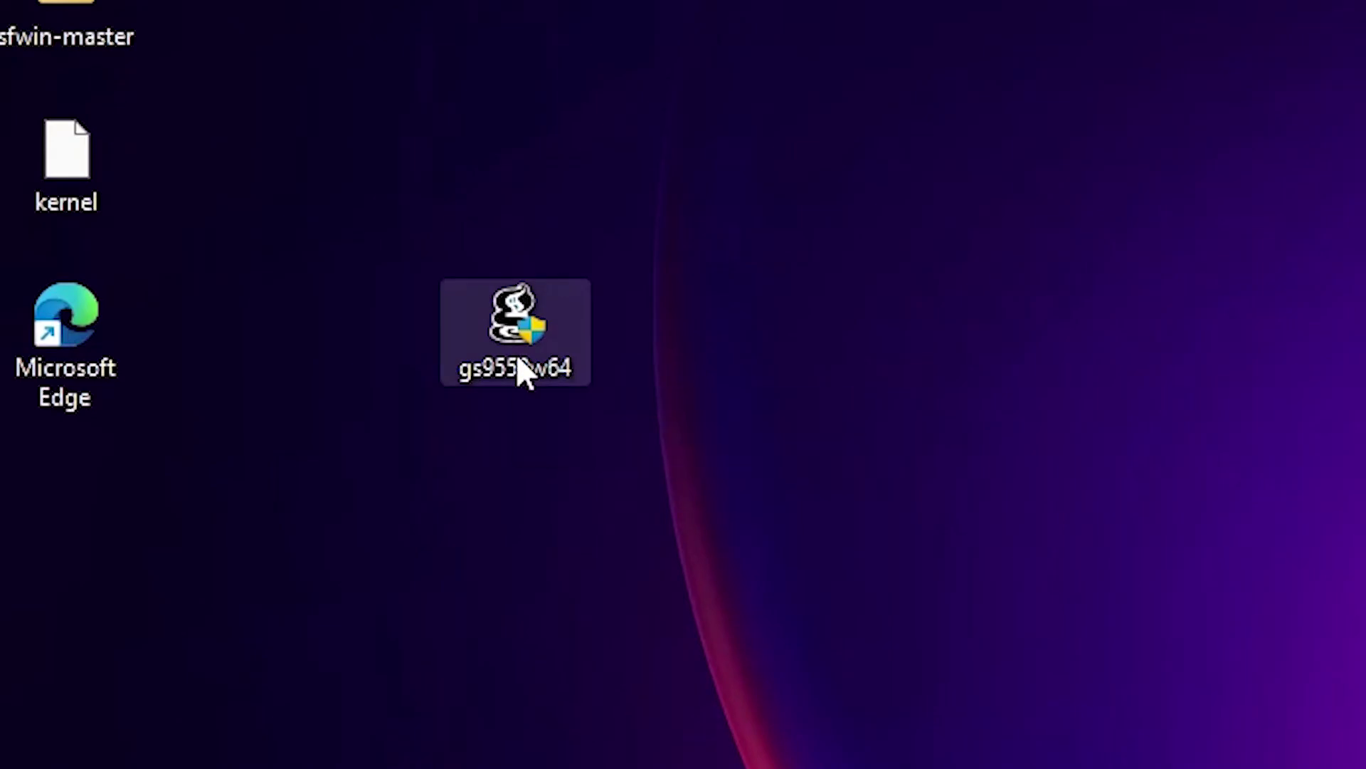
# Run the gs9550w64 installer, approve the UAC prompt and accept the license agreement
pyautogui.doubleClick(519, 360)
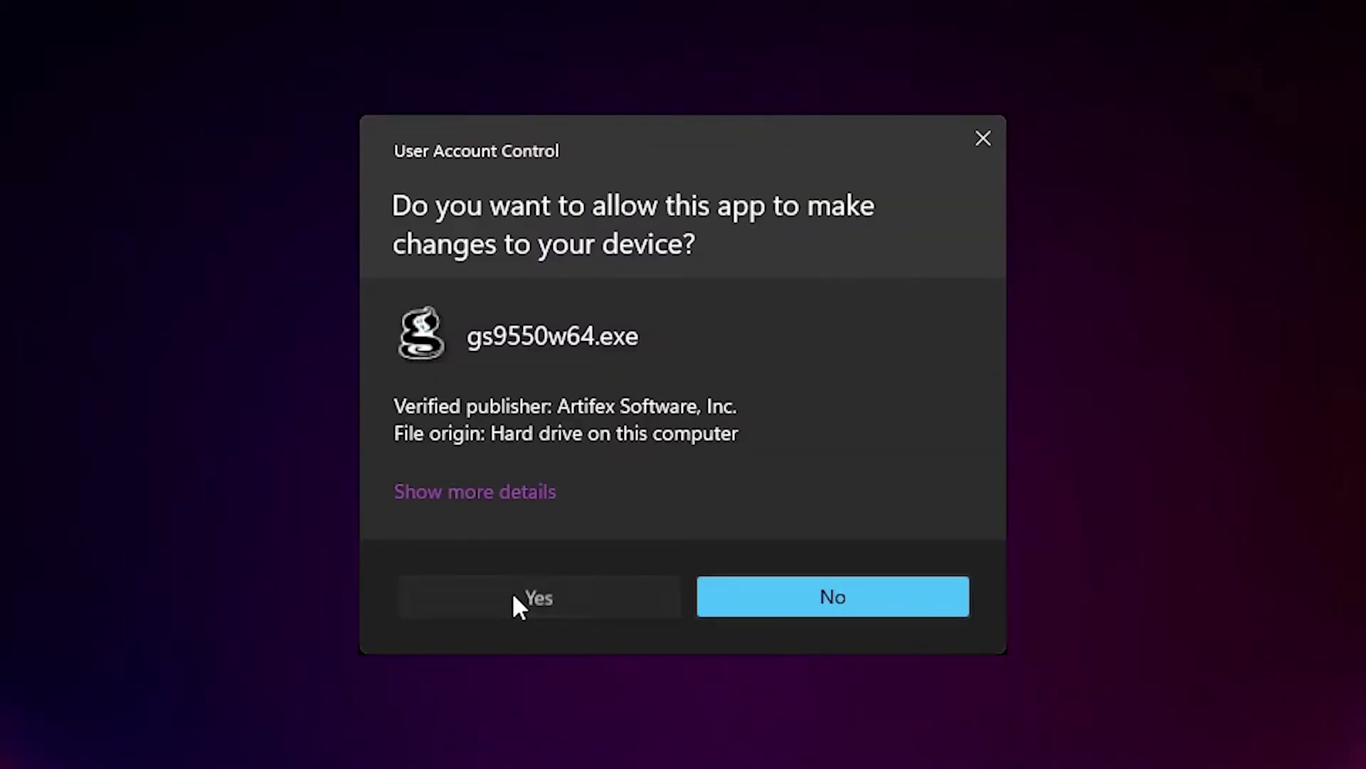
pyautogui.click(515, 598)
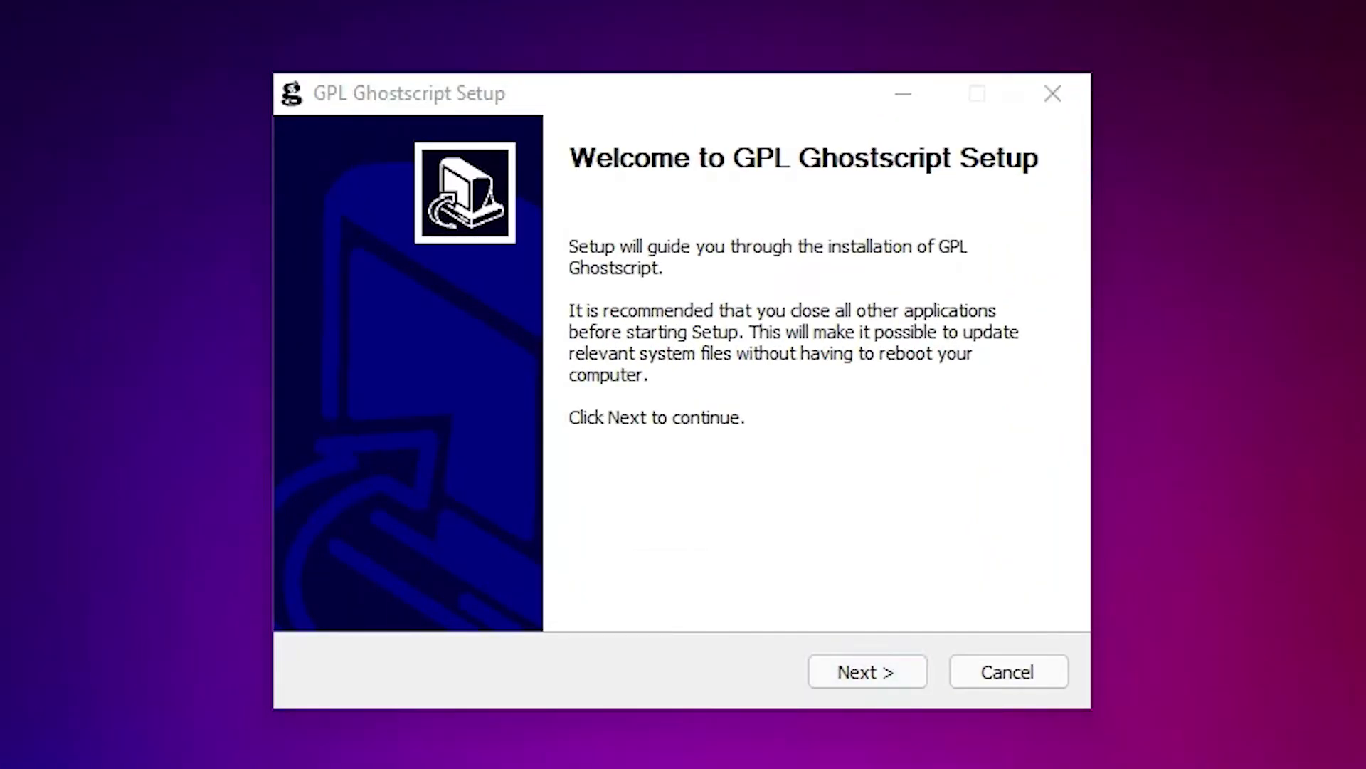
pyautogui.click(861, 655)
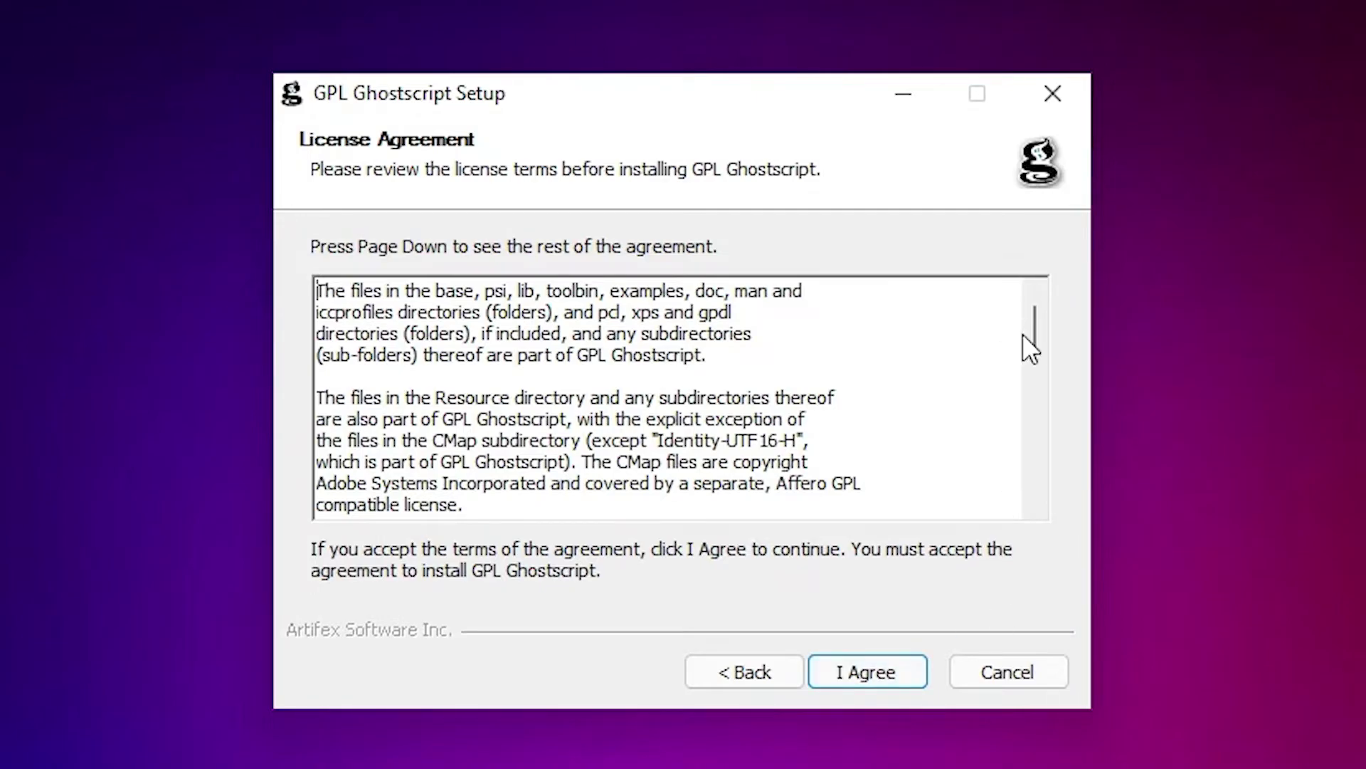
pyautogui.scroll(-10, 1032, 341)
pyautogui.scroll(4, 1024, 527)
pyautogui.scroll(-5, 1025, 527)
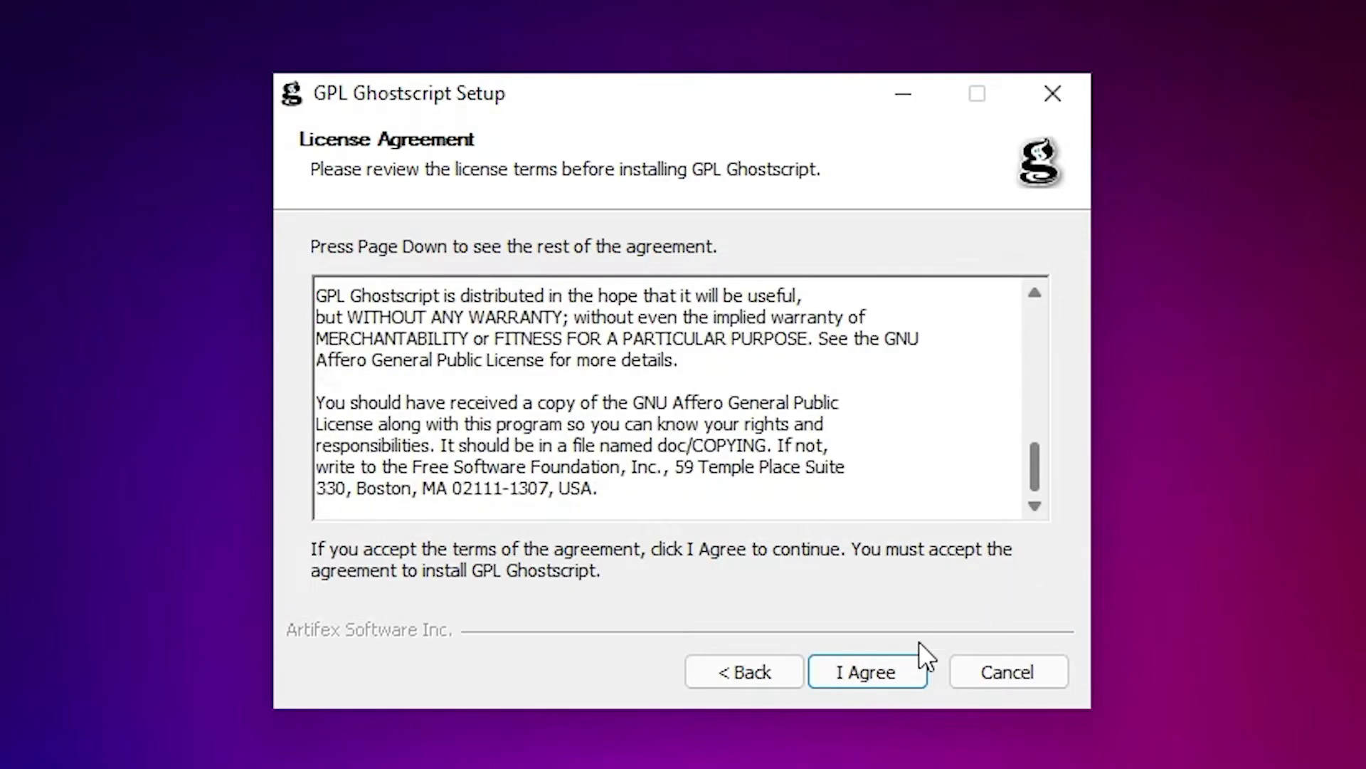
pyautogui.click(896, 665)
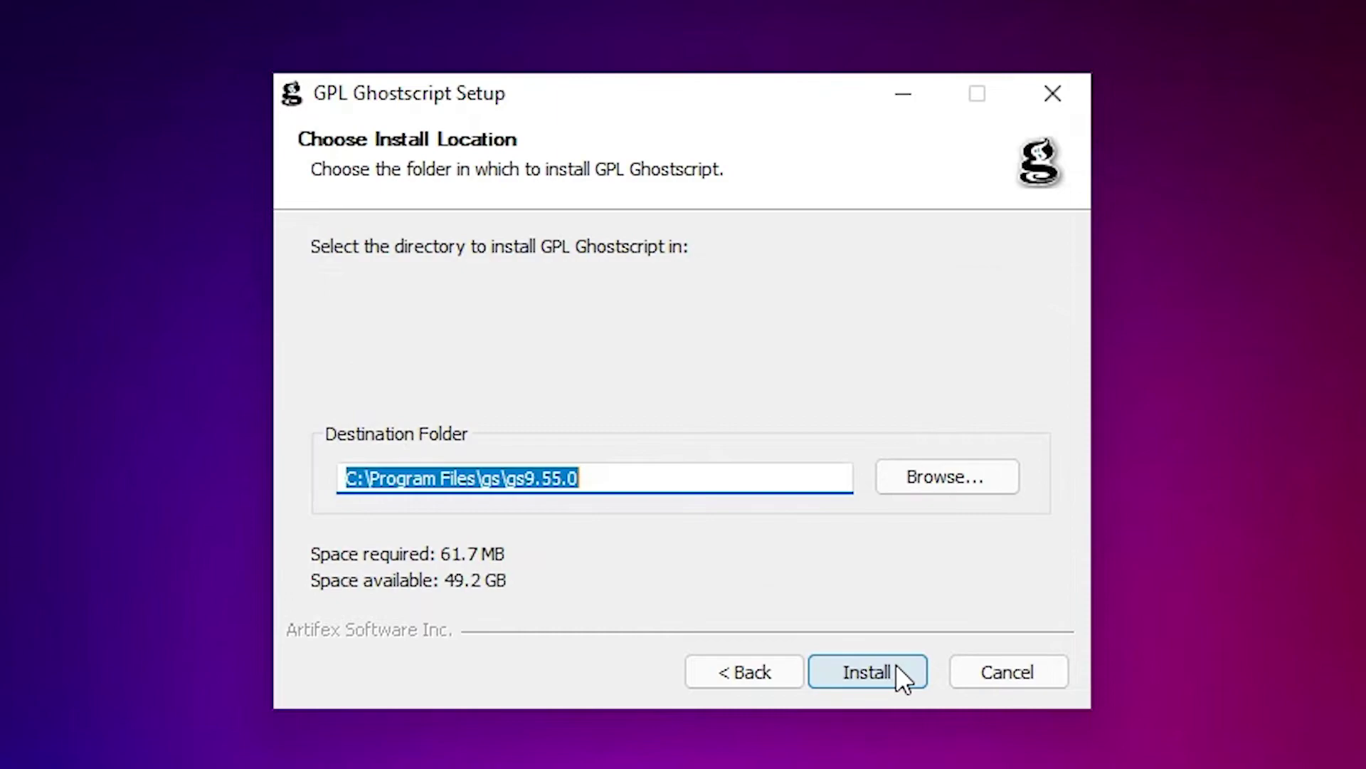
# Install into C:\Program Files\gs\gs9.55.0 and finish with Show Readme and Generate cidfmap unticked
pyautogui.moveTo(623, 474); pyautogui.dragTo(301, 472)
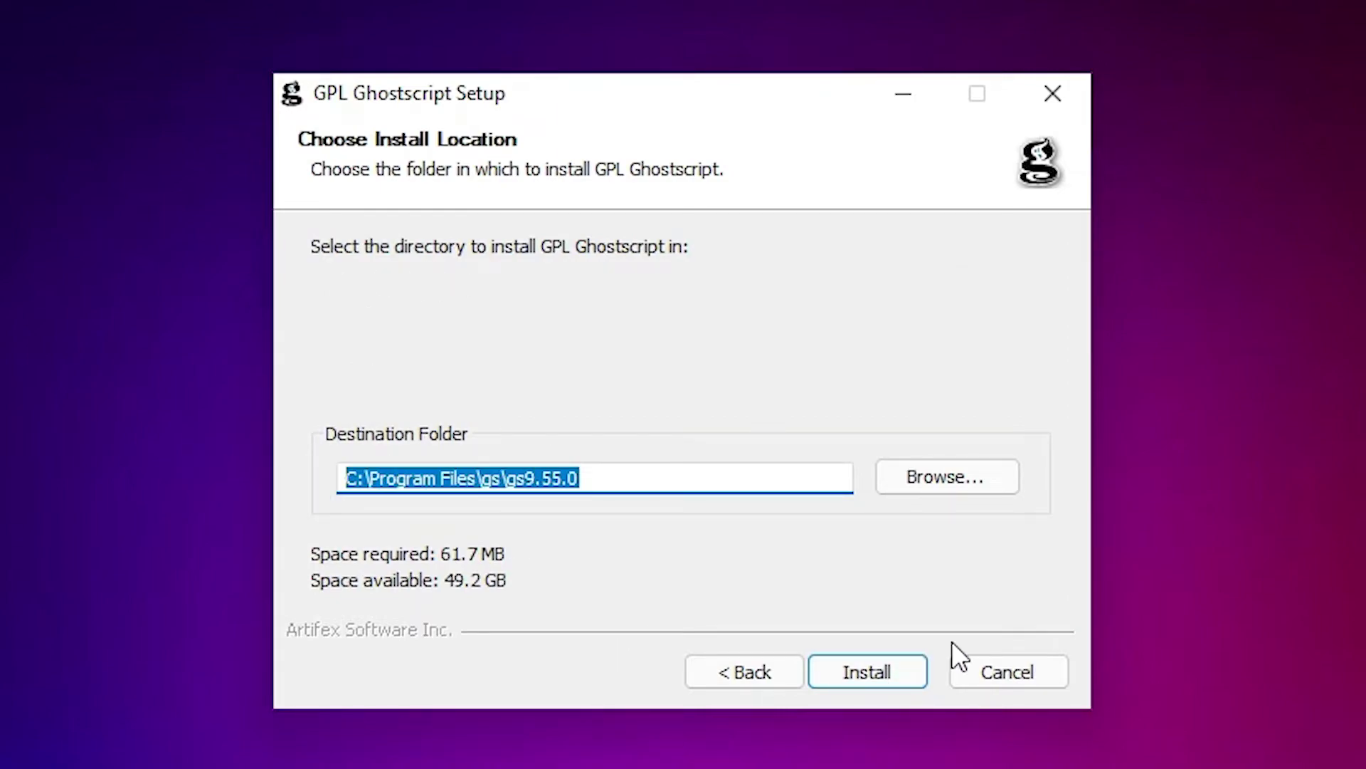
pyautogui.click(884, 680)
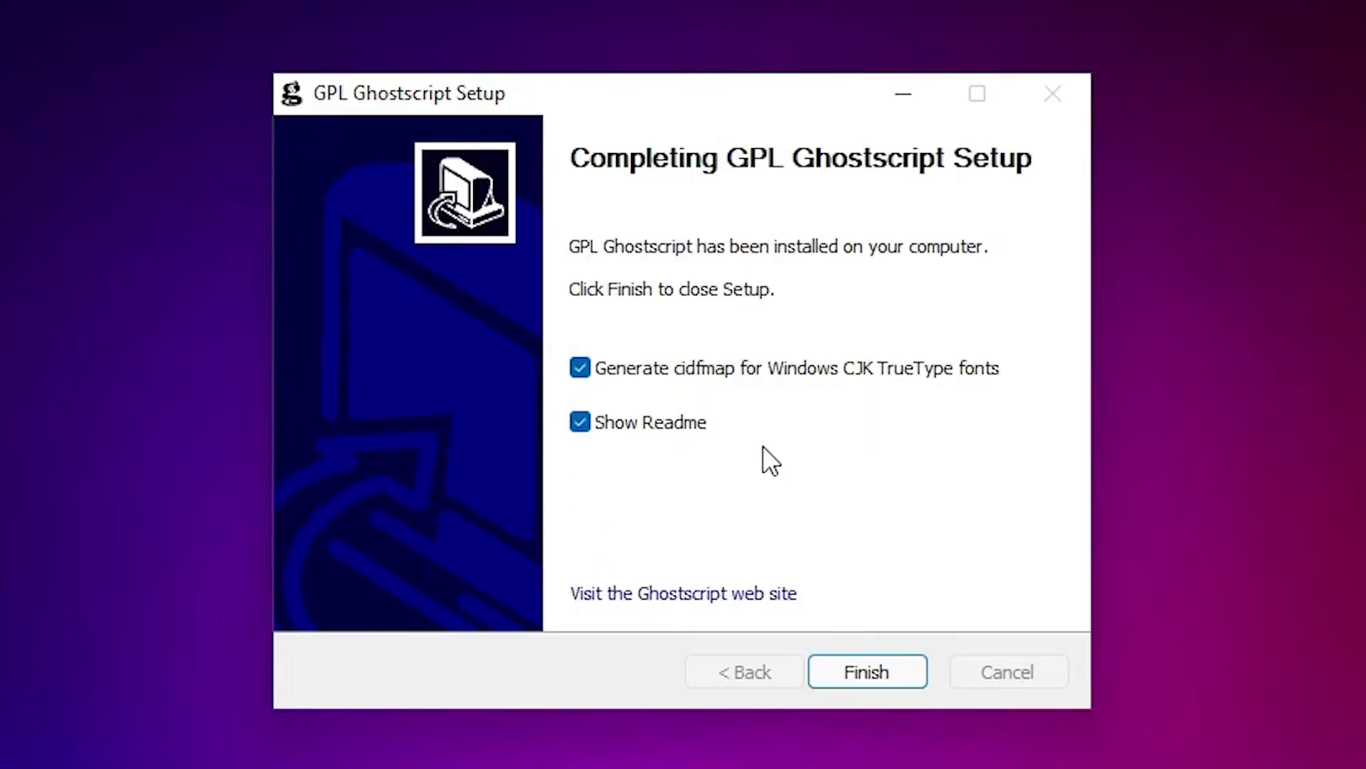
pyautogui.click(607, 424)
pyautogui.click(611, 369)
pyautogui.click(858, 677)
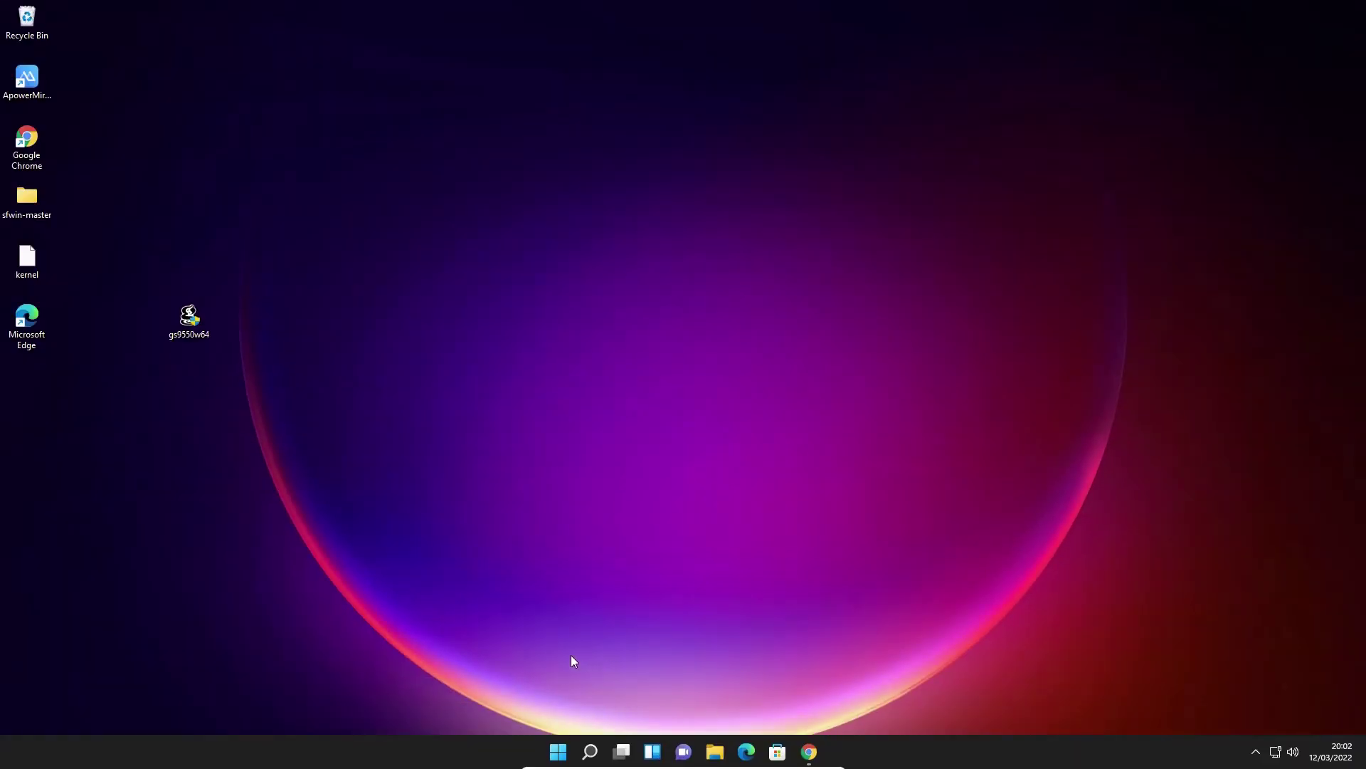
# Launch Ghostscript 9.55.0 from the Ghostscript folder under the Start menu's All apps
pyautogui.click(558, 750)
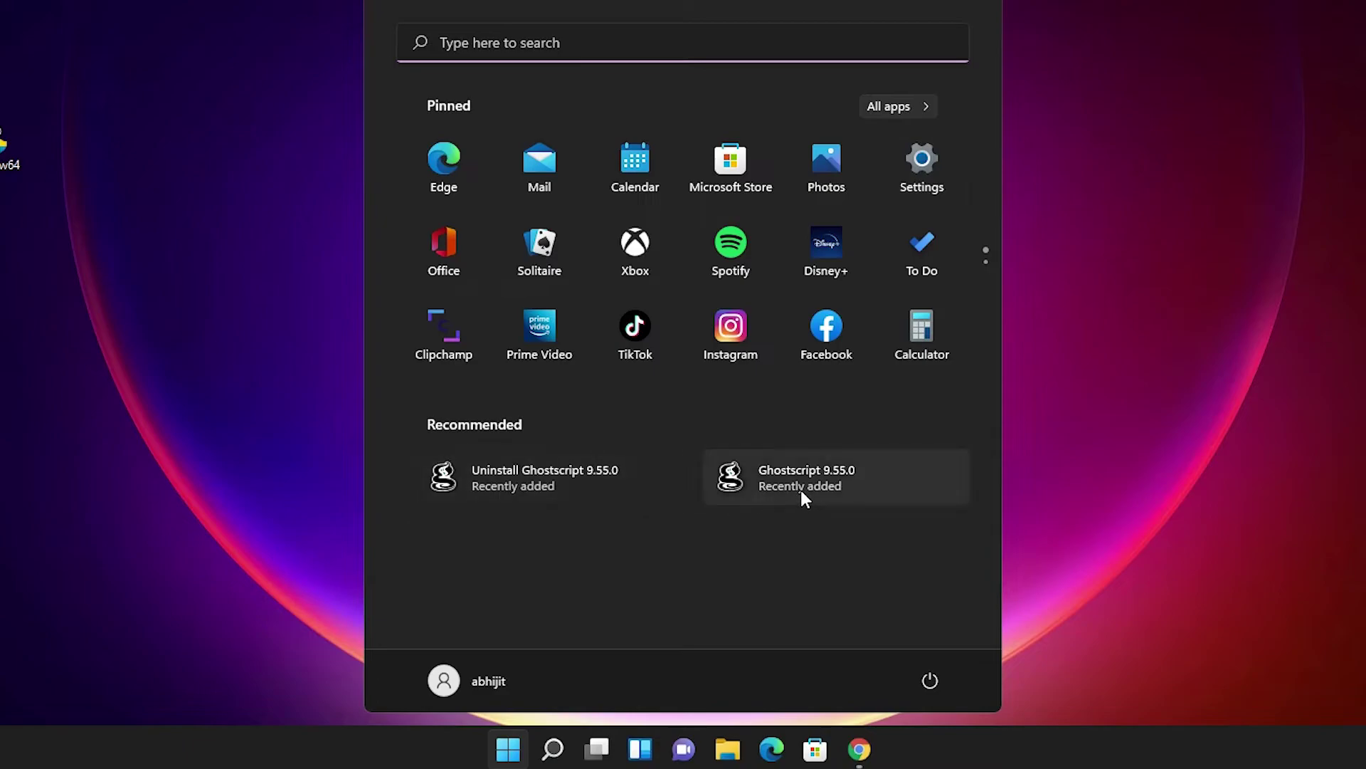
pyautogui.click(894, 106)
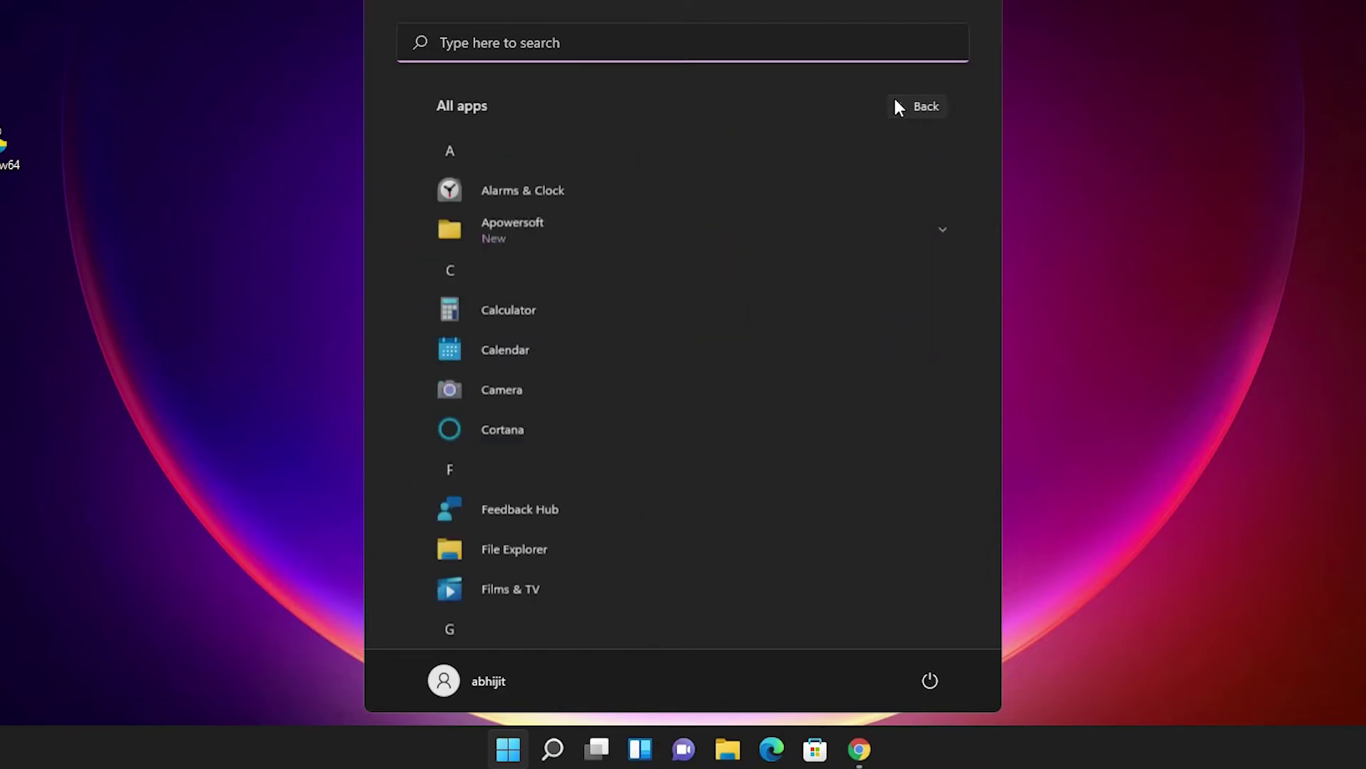
pyautogui.scroll(-4, 634, 333)
pyautogui.scroll(-5, 634, 335)
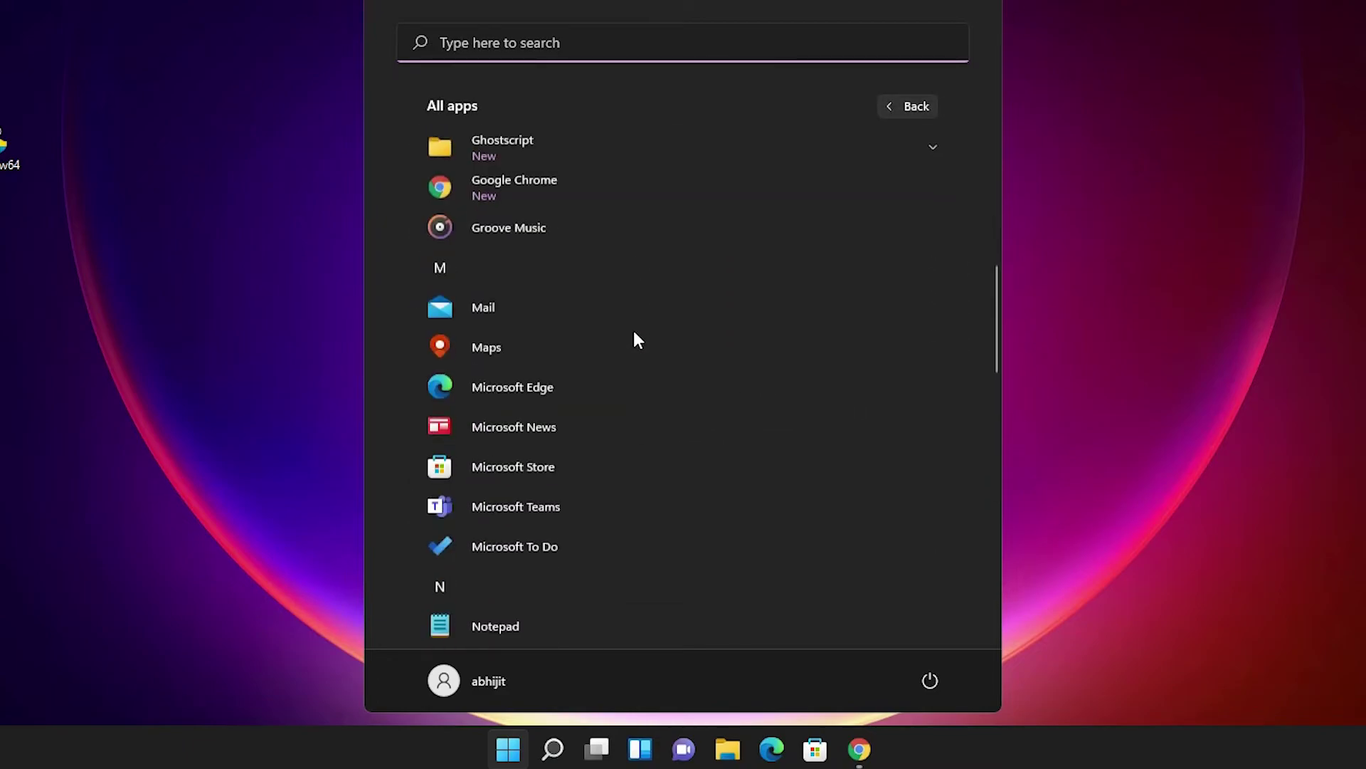
pyautogui.scroll(3, 634, 335)
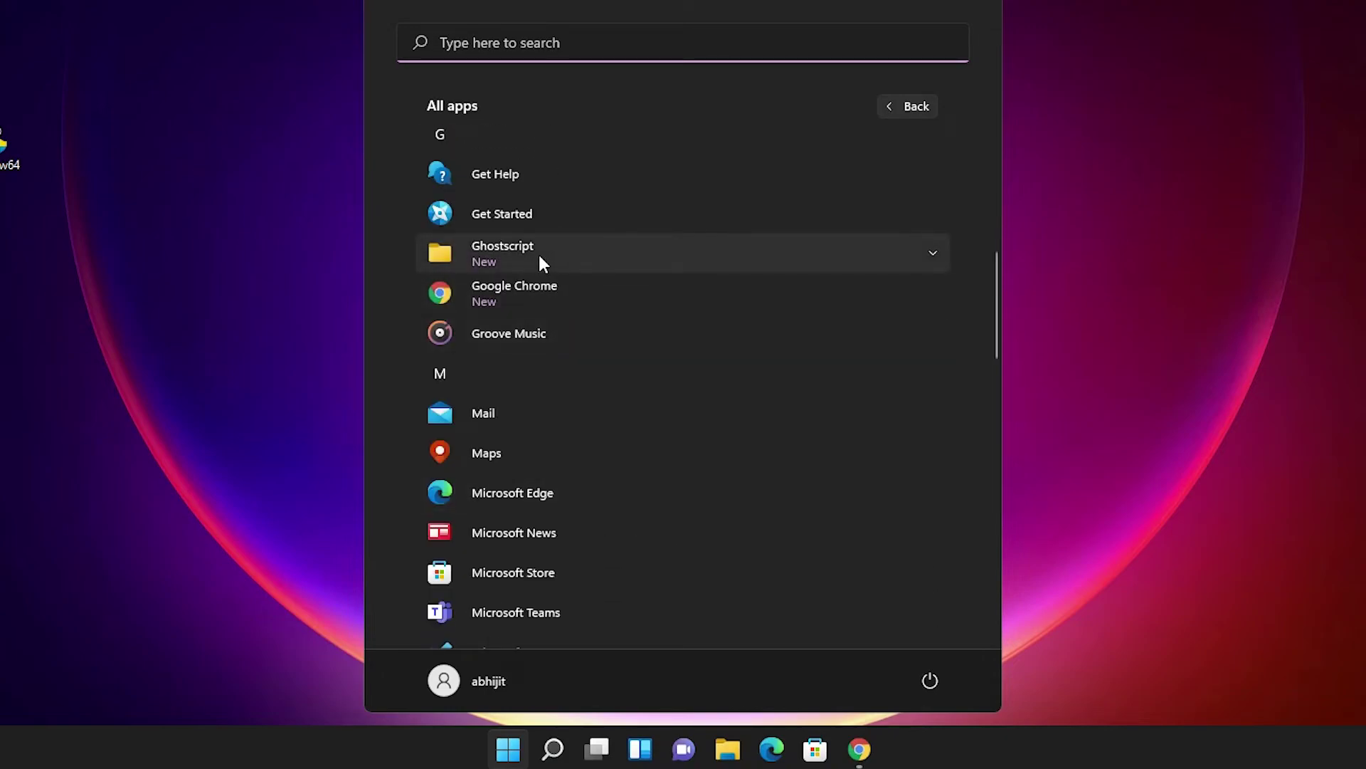
pyautogui.click(673, 254)
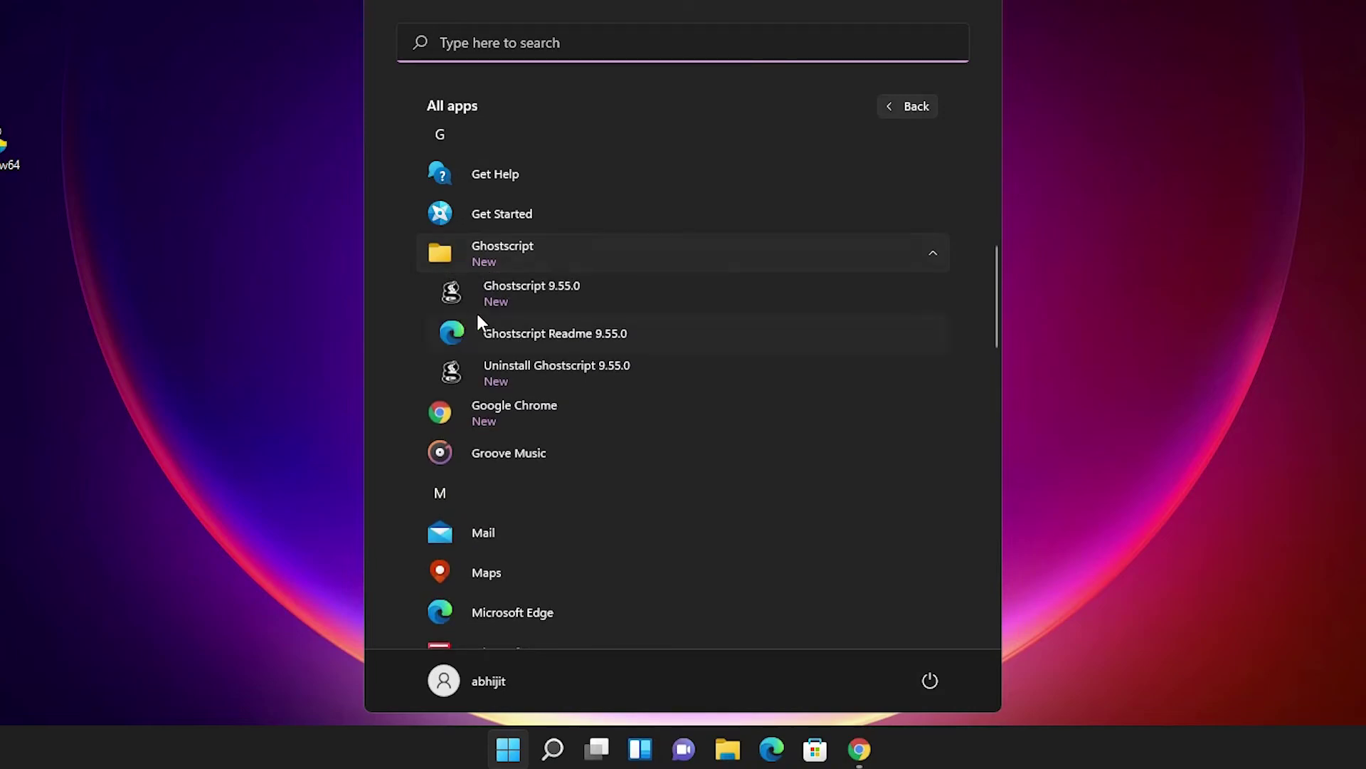
pyautogui.click(531, 292)
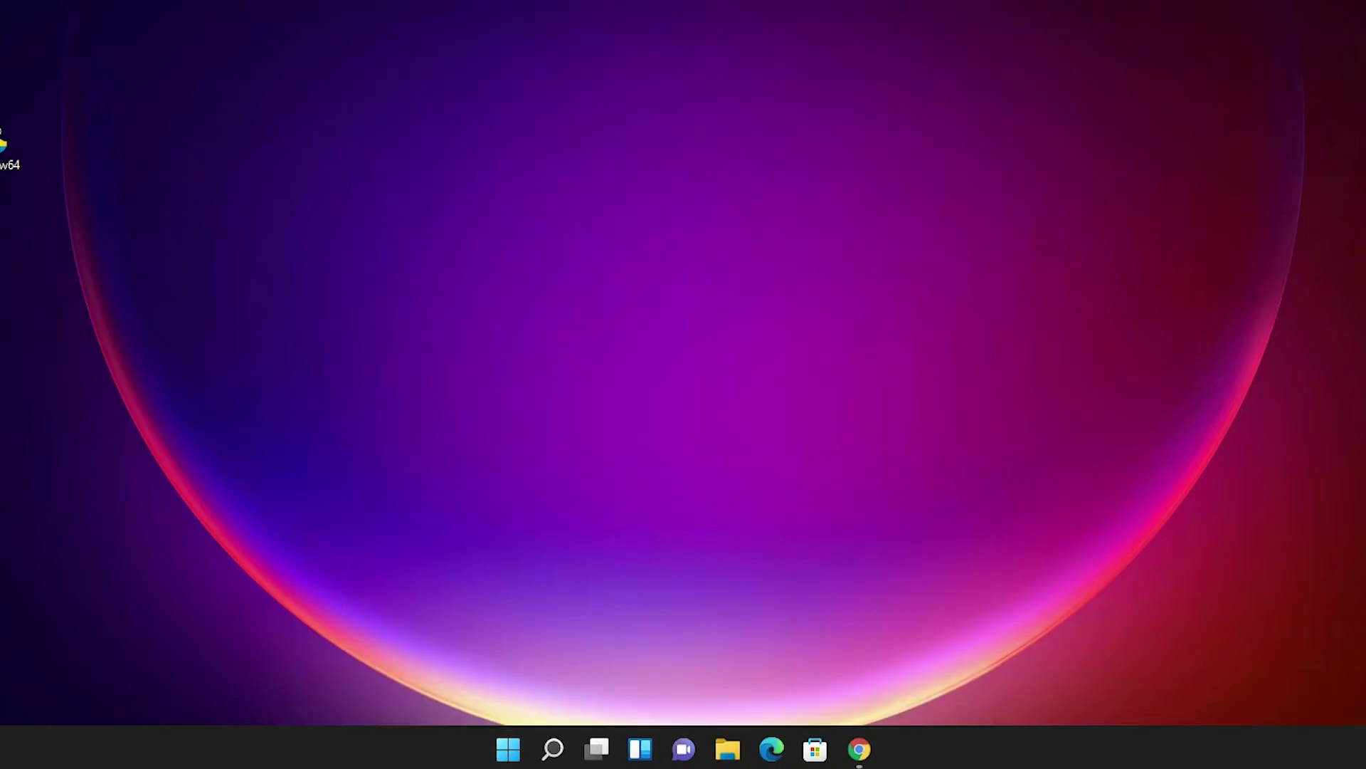